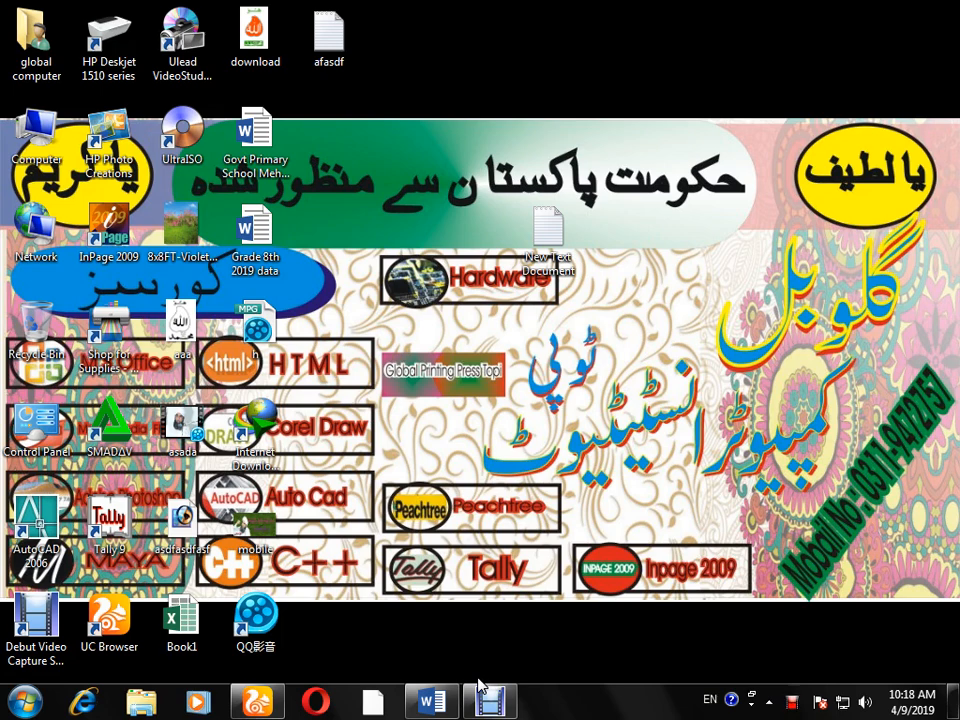
- Switch to the blank document in Word
left_click(441, 705)
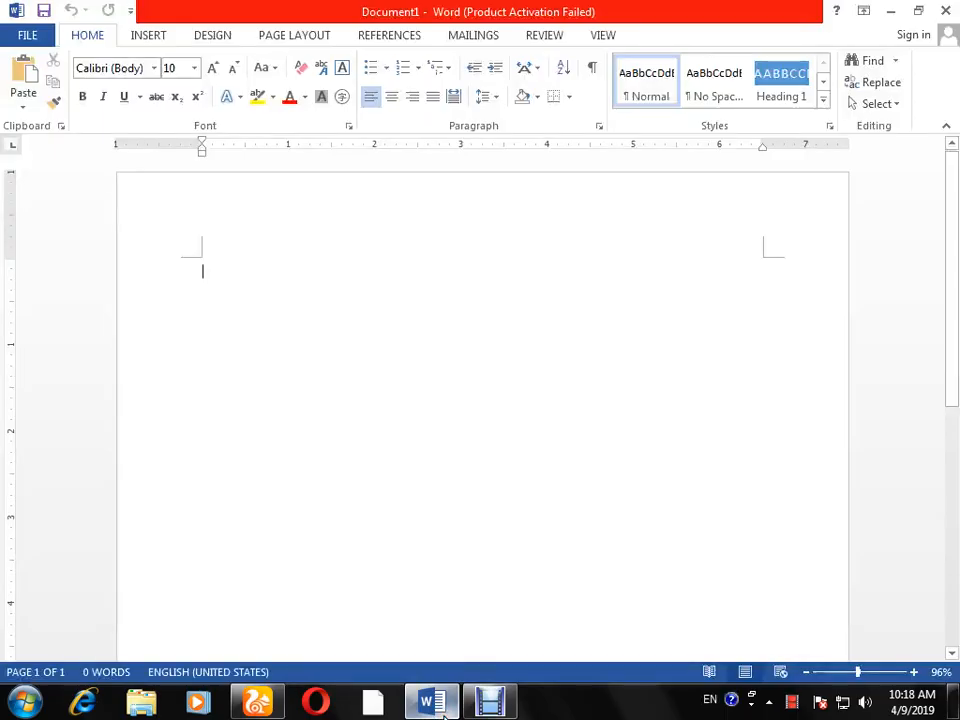
- Open the envelope setup and enter the recipient's city as the delivery address
left_click(450, 38)
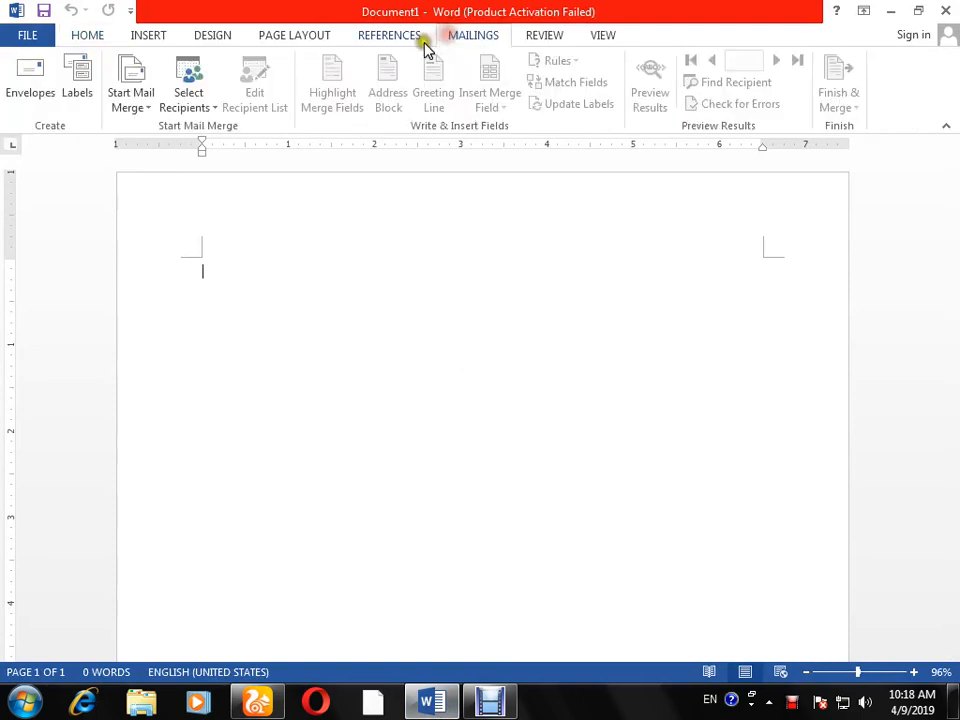
left_click(50, 93)
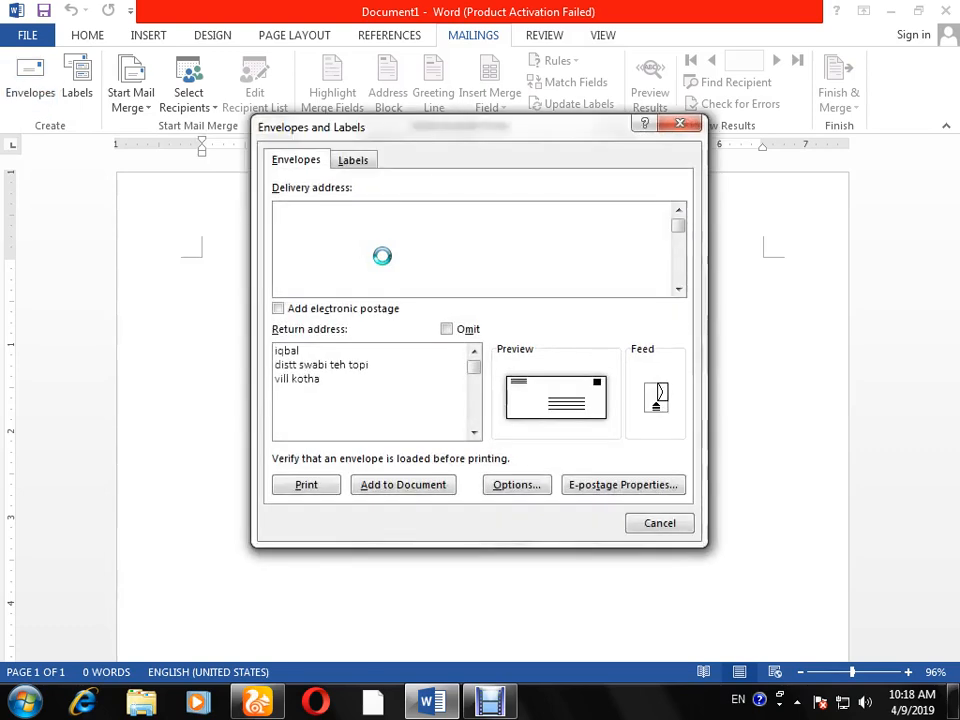
left_click(366, 245)
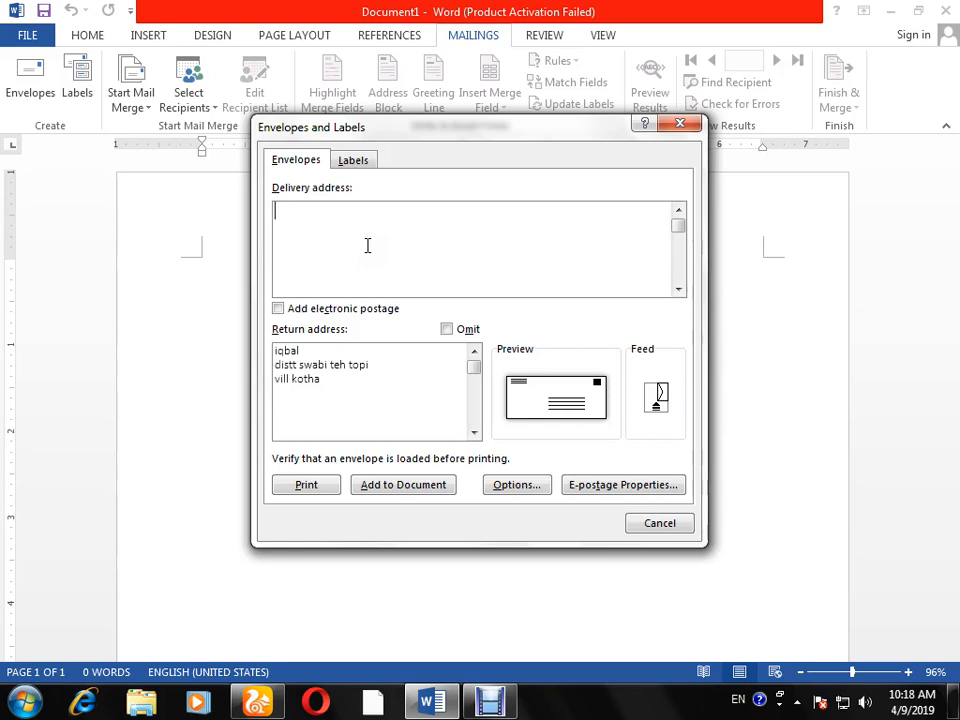
type("karachi")
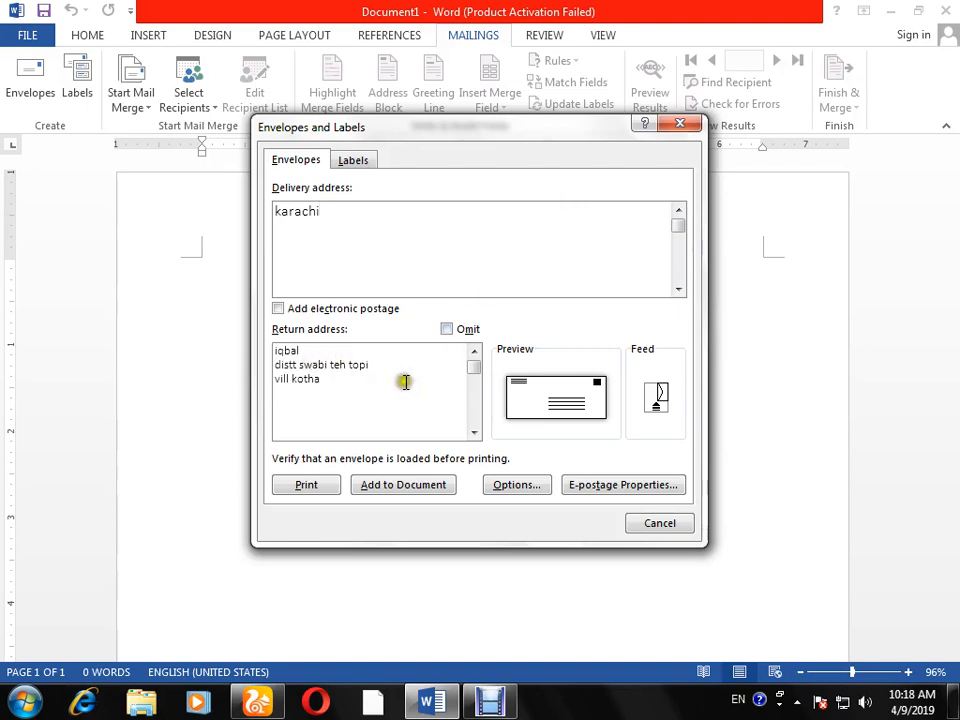
- Replace the envelope's return address with the sender's city and cancel the envelope setup
left_click(345, 392)
left_click_drag(345, 392, 212, 330)
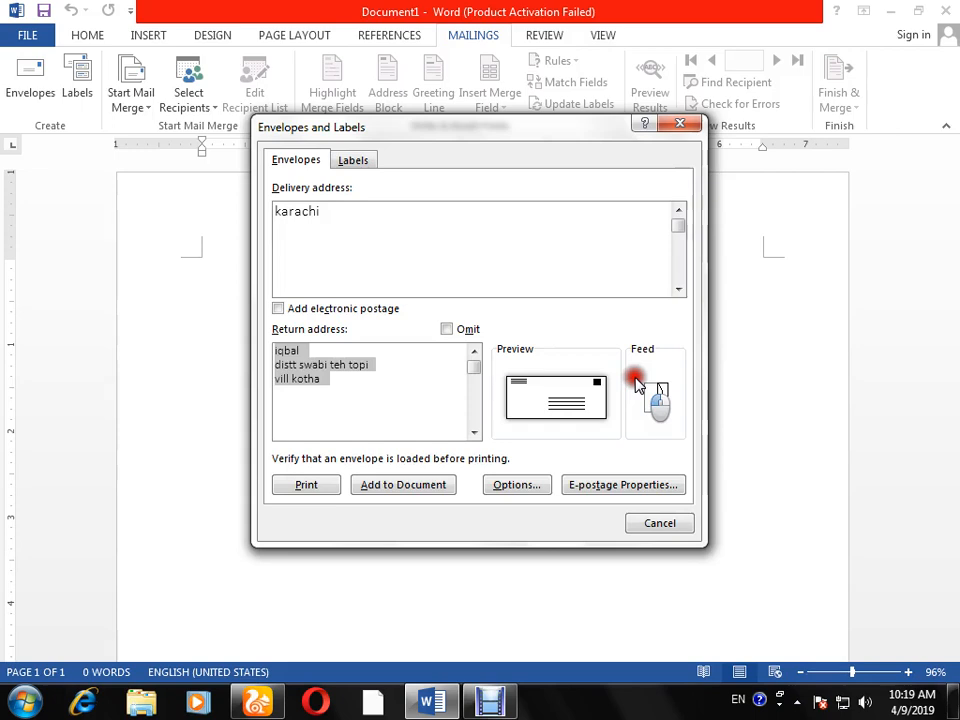
type("islam")
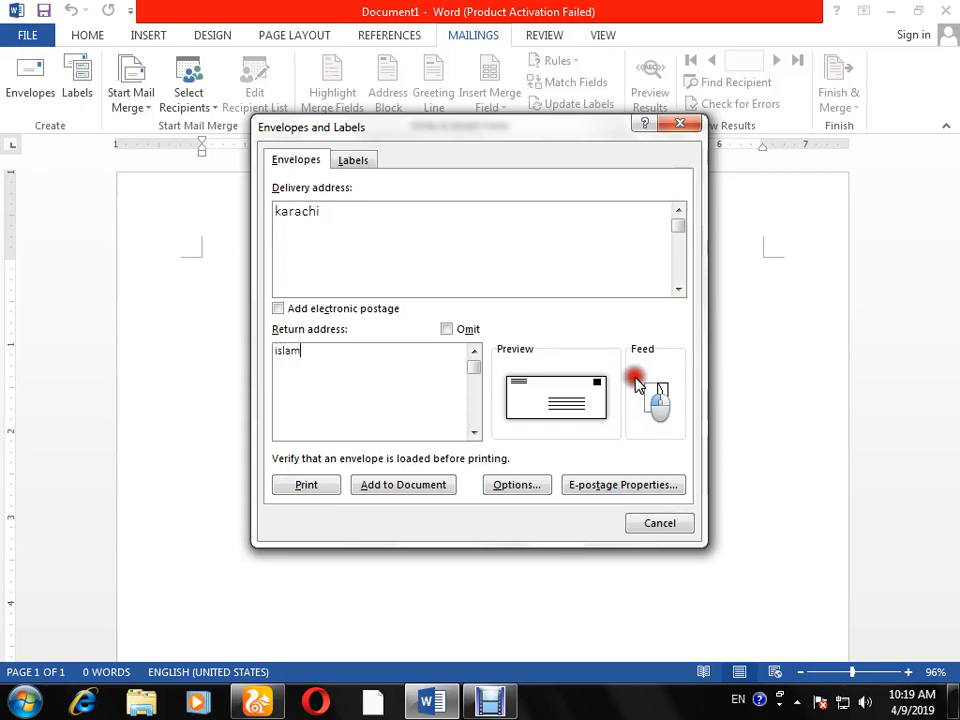
type("abad")
left_click(414, 272)
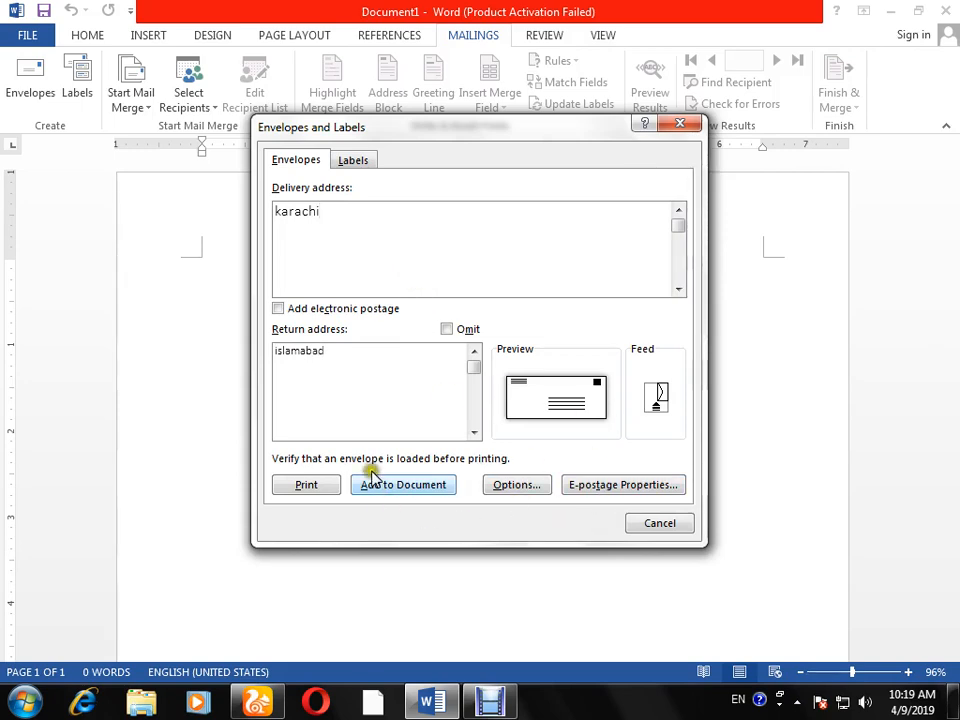
left_click(305, 487)
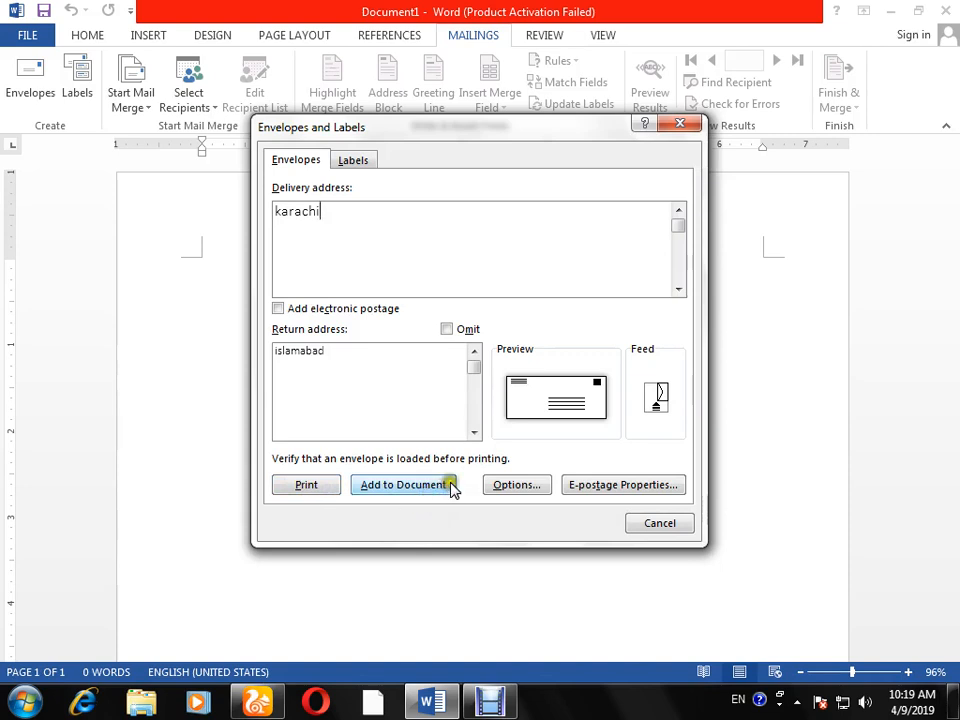
left_click(659, 523)
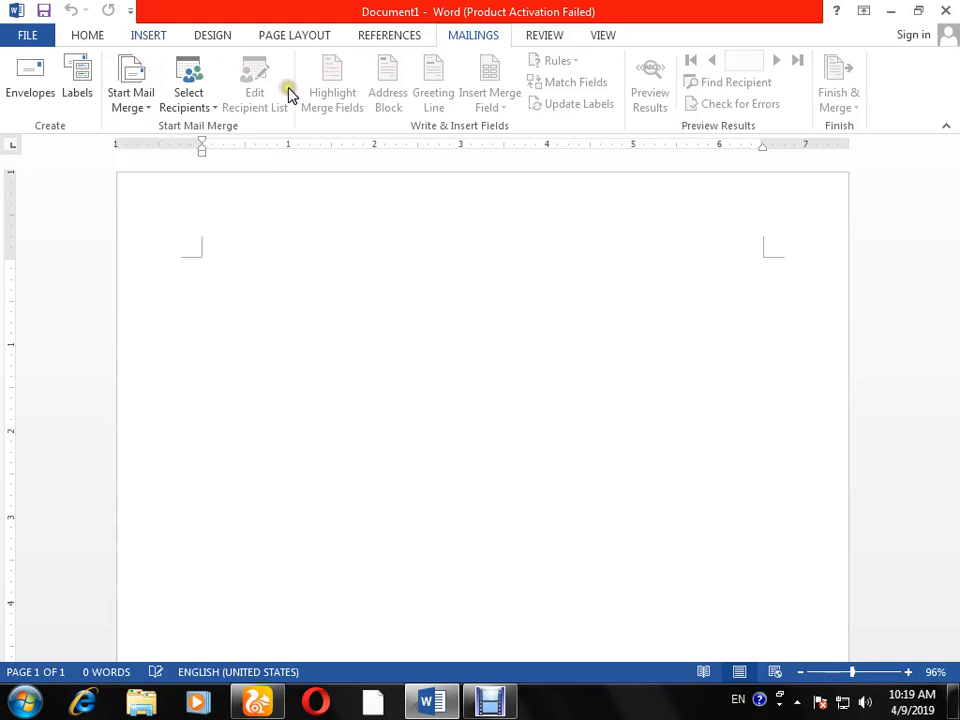
- Insert a table with five columns and two rows in the document
left_click(100, 35)
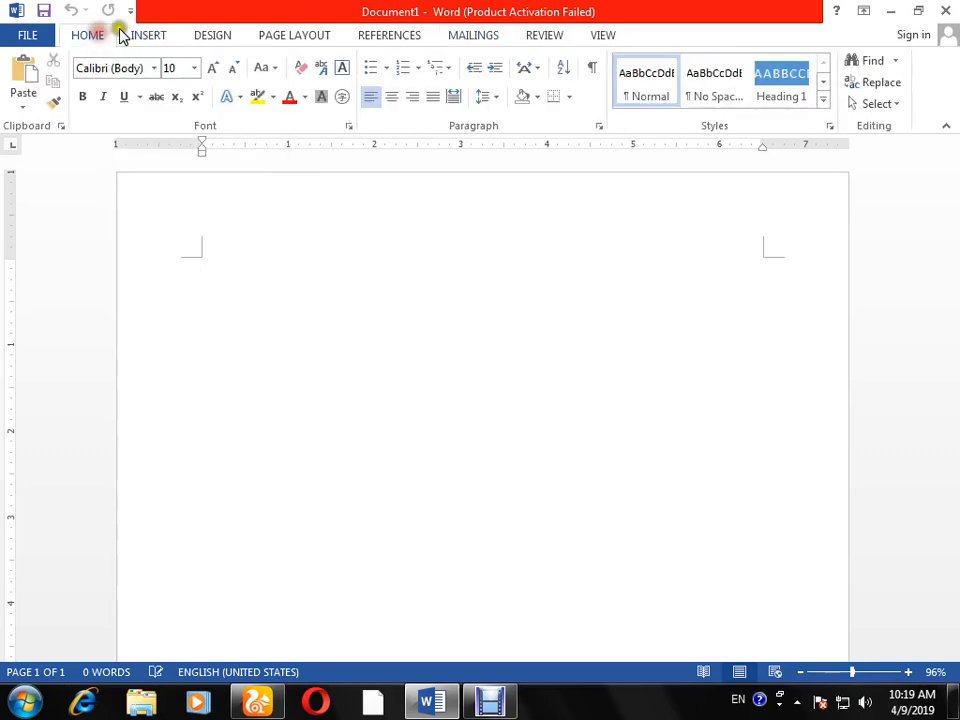
left_click(148, 35)
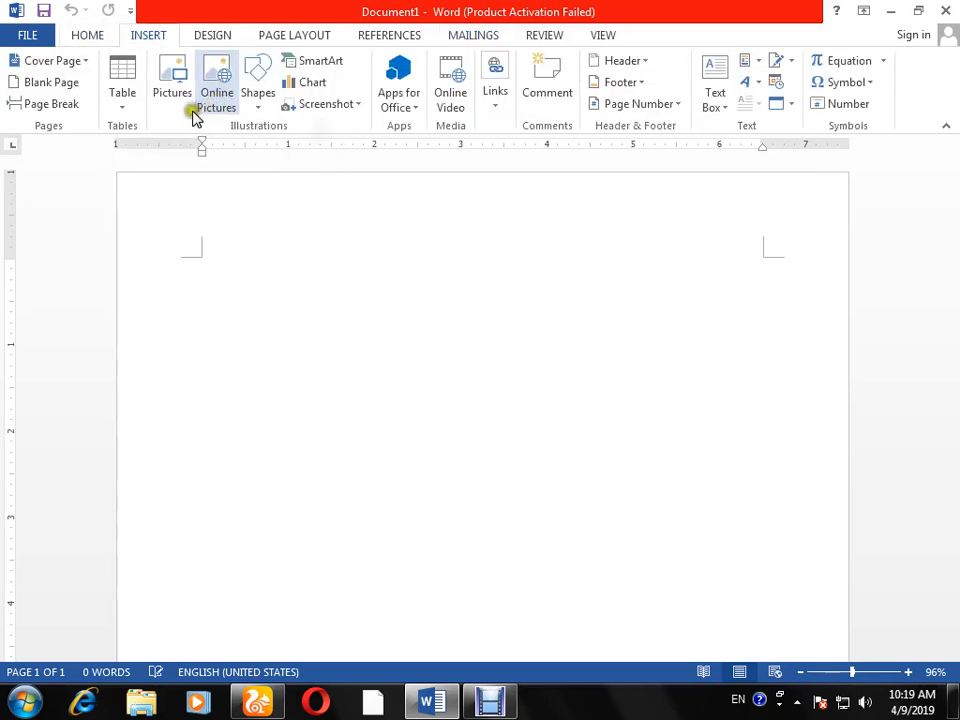
left_click(138, 100)
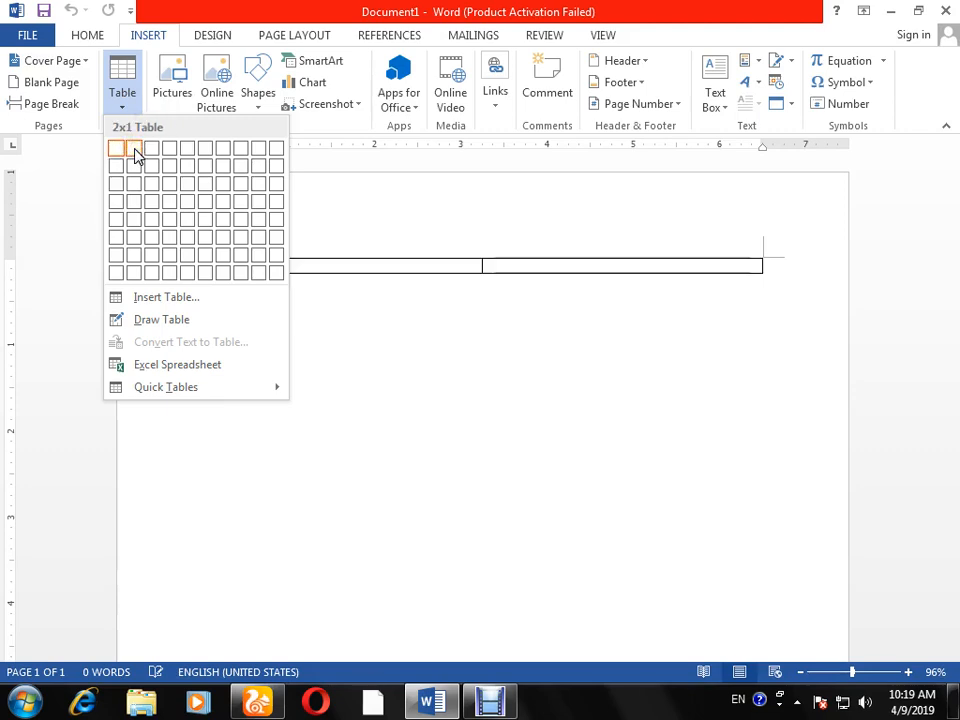
left_click(193, 165)
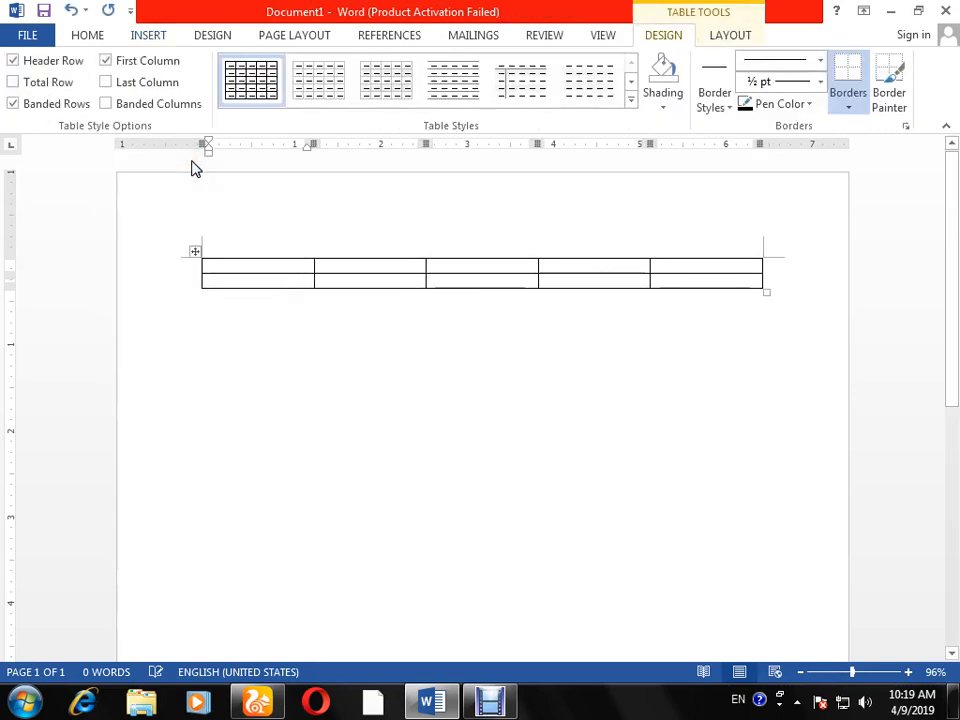
- Enter the headers Name, f/name, Class and Rollno in the first four columns of the table
type("Name")
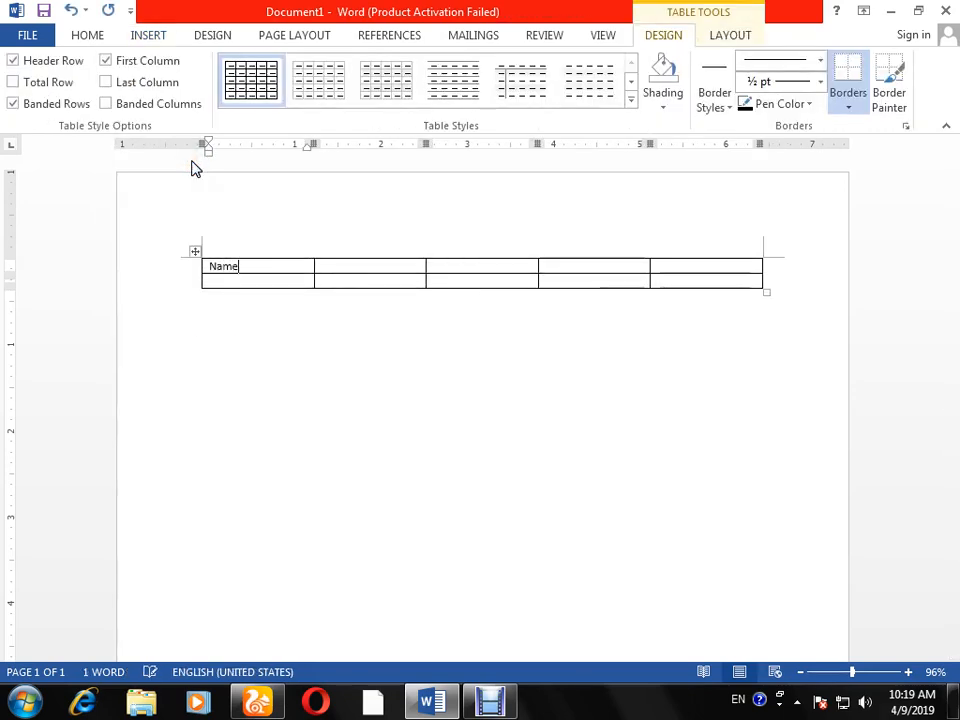
key("Tab")
type("f")
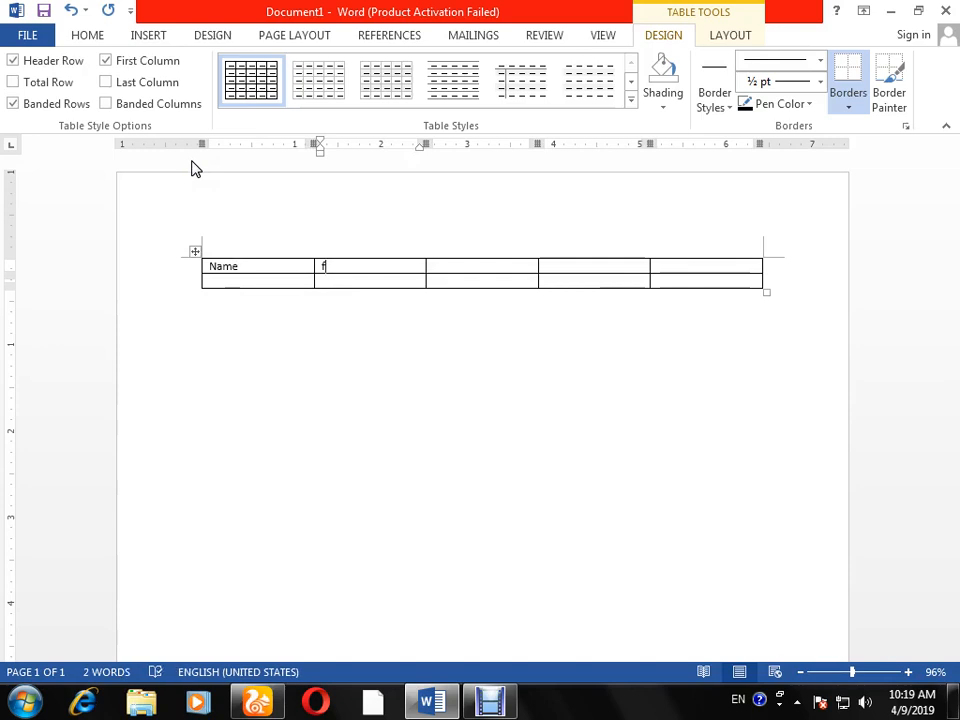
type("/name")
key("Tab")
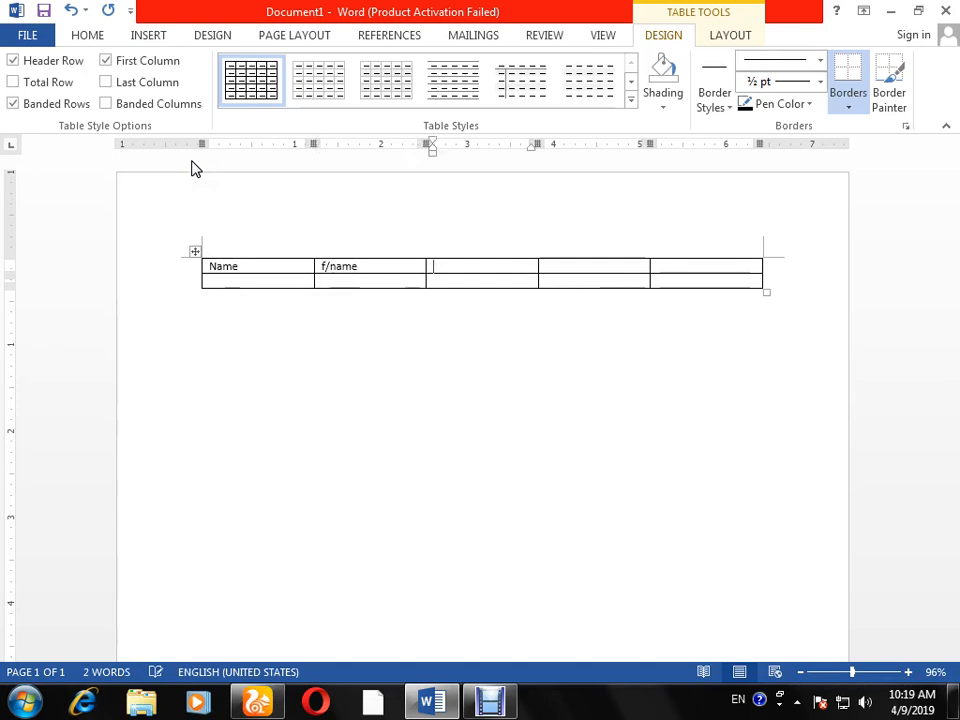
type("class")
key("Tab")
type("t")
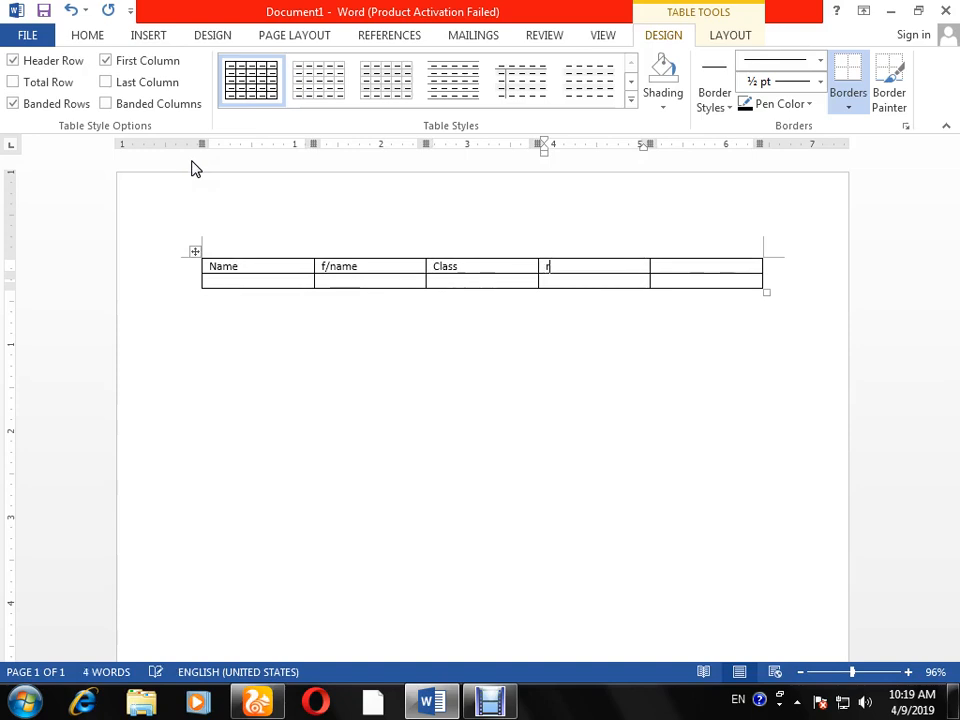
type("ollno")
key("Tab")
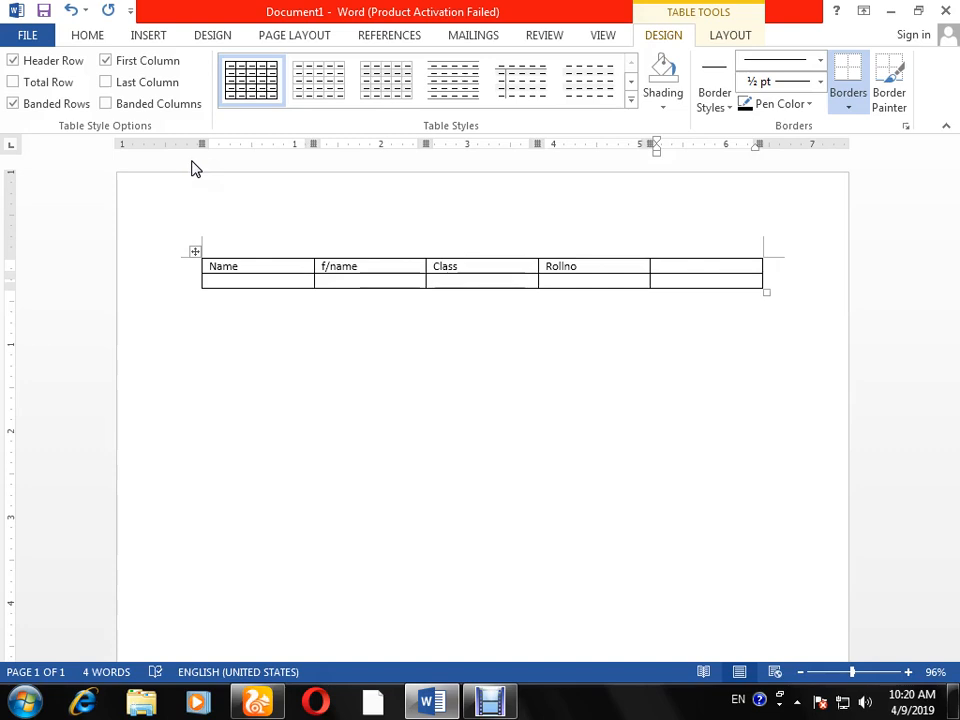
- Change the Rollno header to R/no and enter Result as the last column's header
left_click_drag(606, 266, 514, 249)
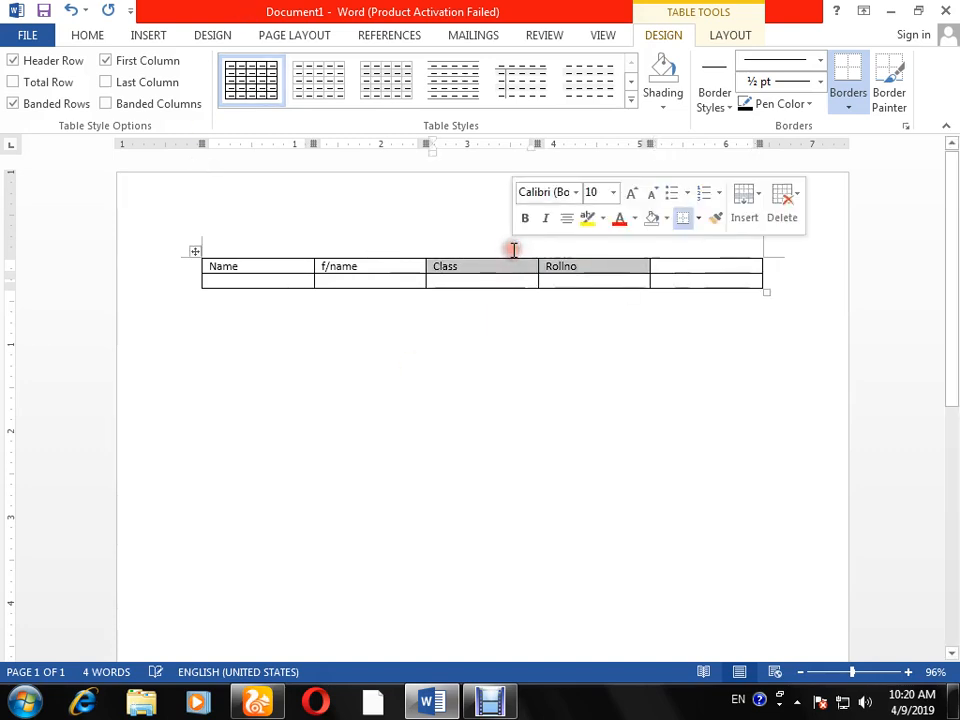
left_click(581, 266)
key("BackSpace")
key("BackSpace")
key("BackSpace")
key("BackSpace")
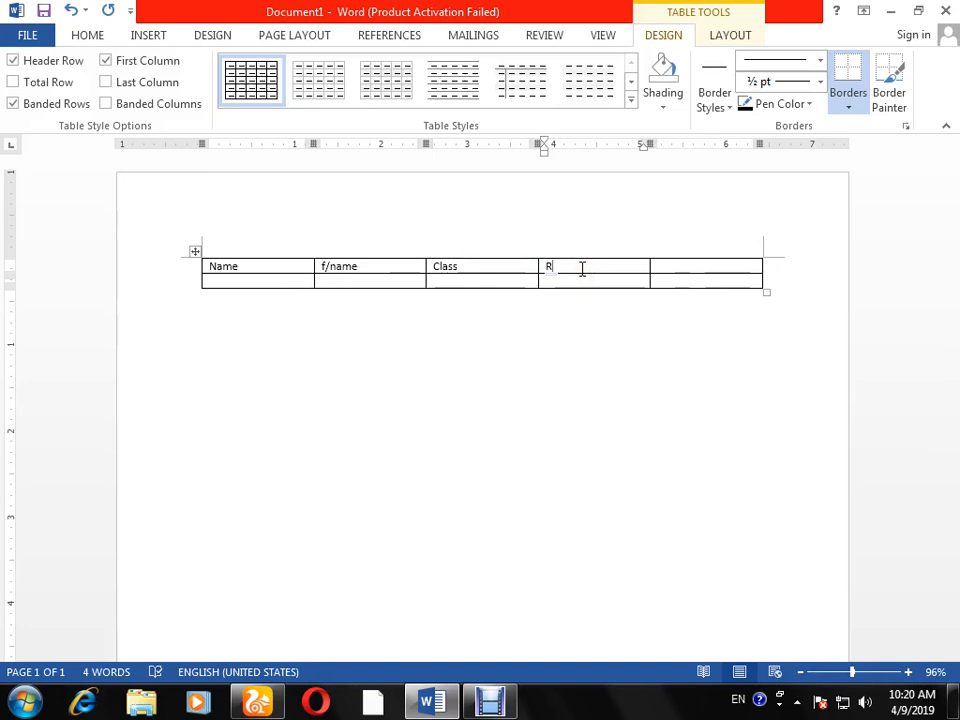
type("/no")
key("Tab")
type("result")
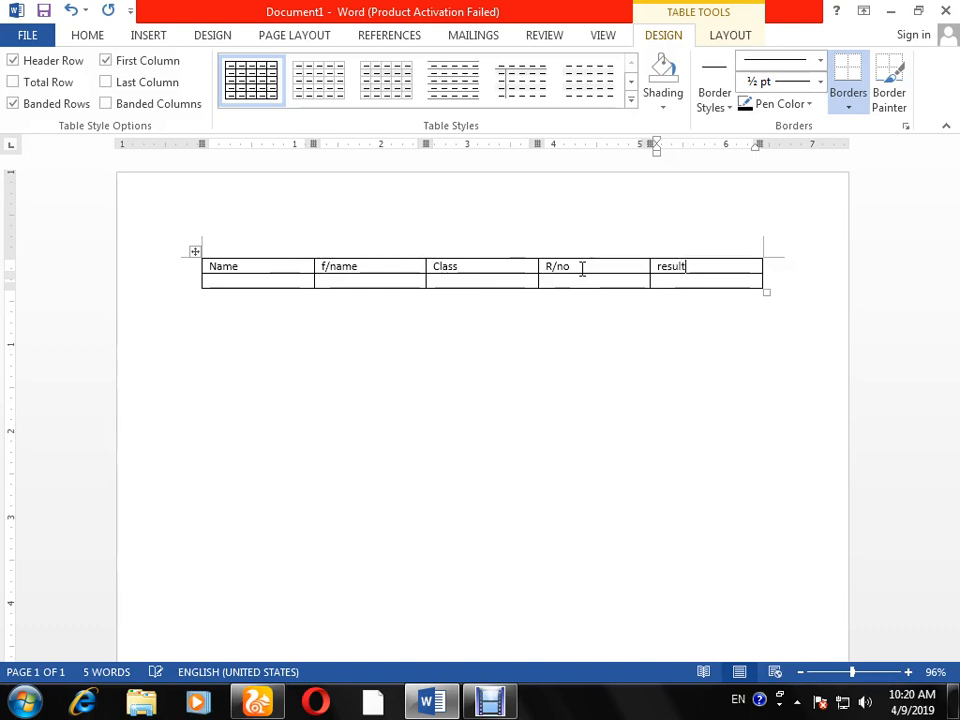
- Fill the second row with the student's name and f/name, class 7th, R/no 44 and result Pass
key("Tab")
type("al")
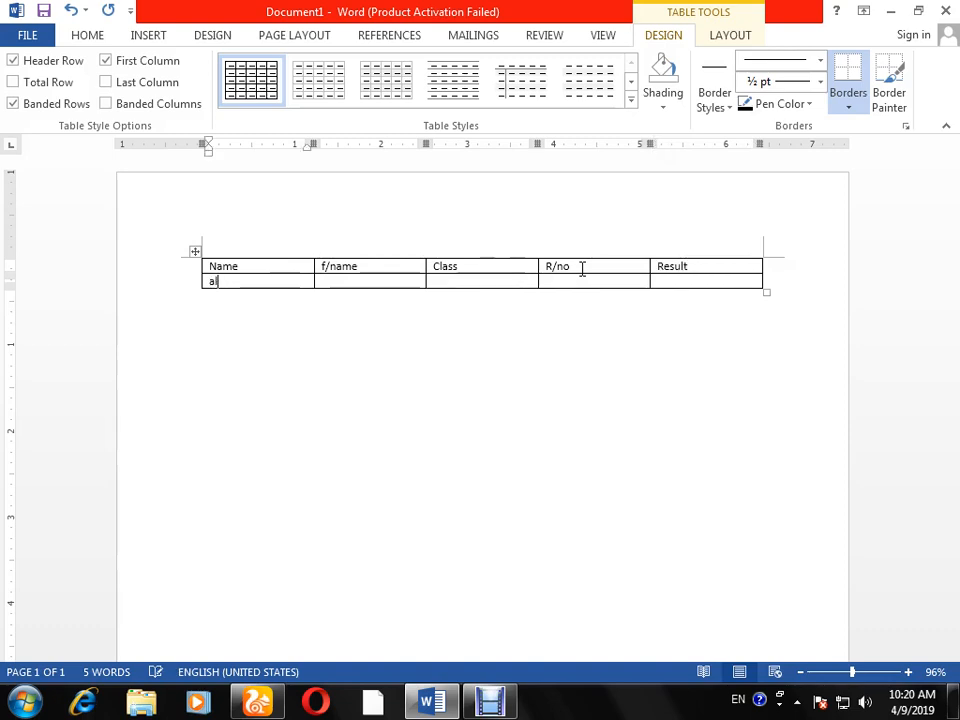
type("i")
key("Tab")
type("aman")
key("Tab")
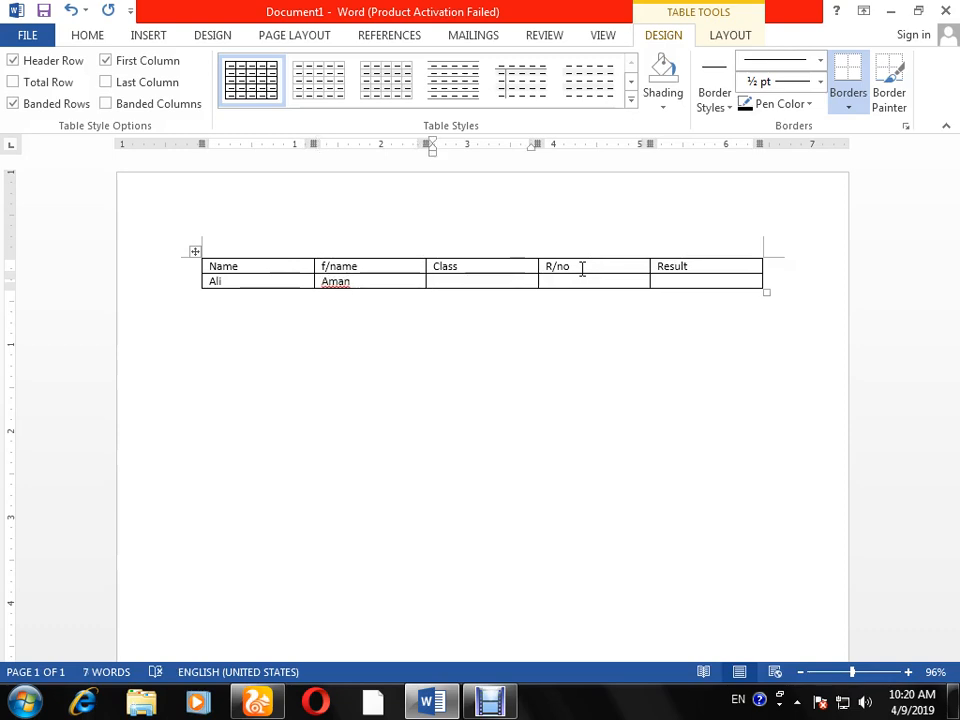
type("7th")
key("Tab")
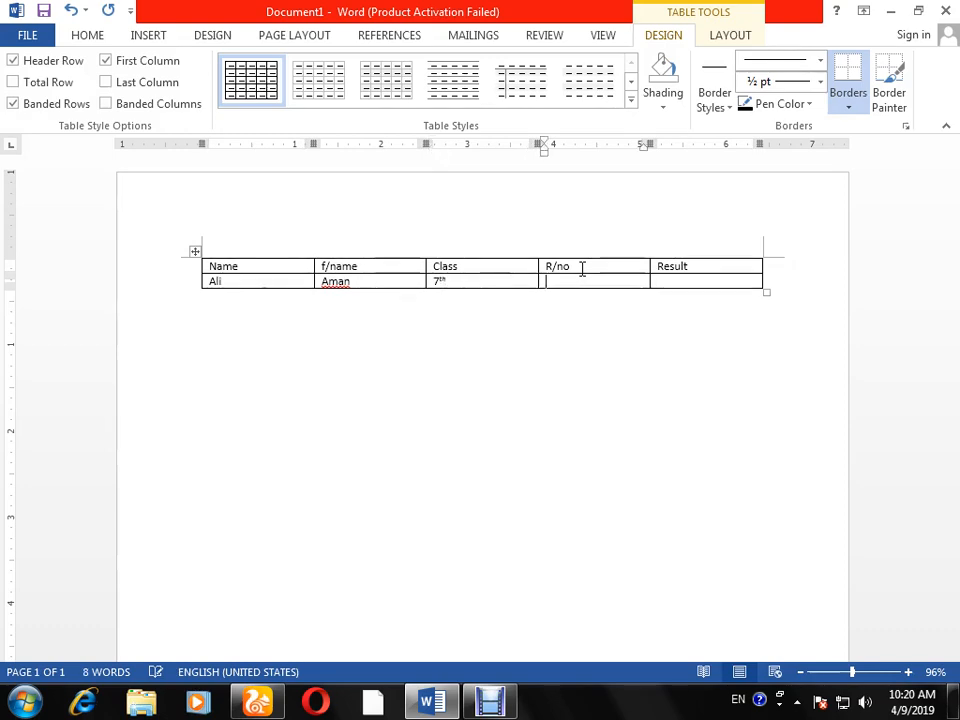
type("44")
key("Tab")
type("pass")
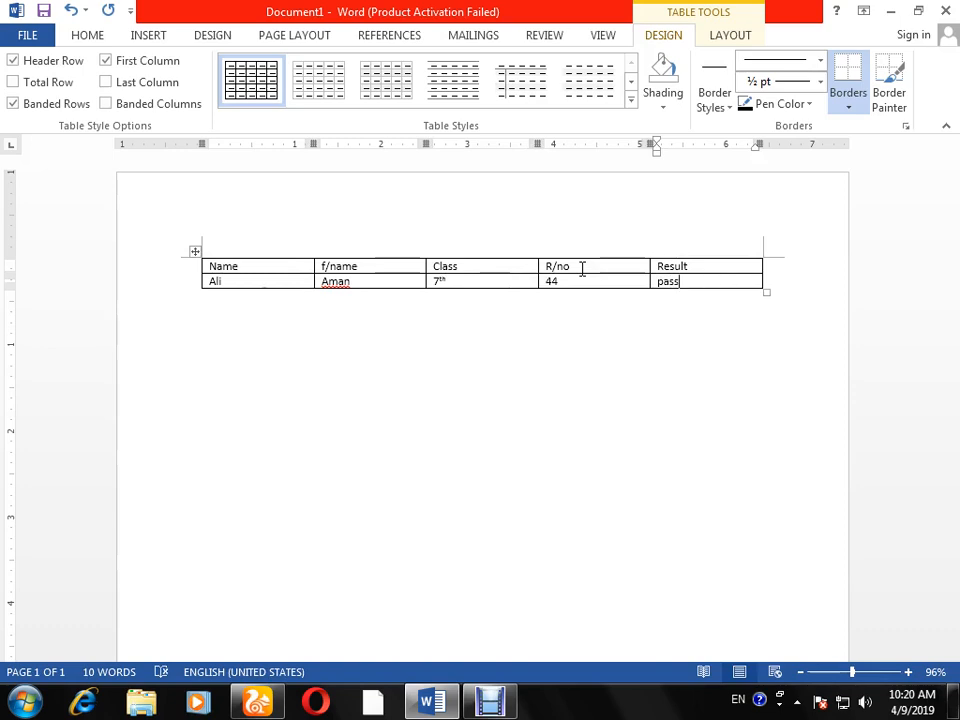
- Add a third row with another student's name and f/name, class 5th, R/no 33 and result Fail
key("Tab")
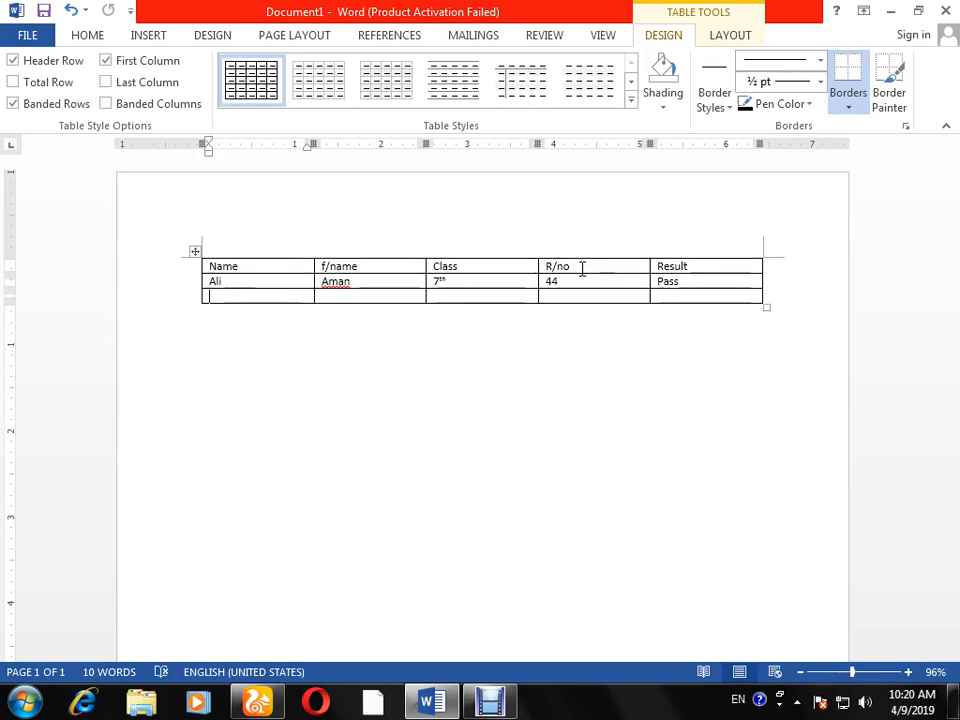
type("Khan")
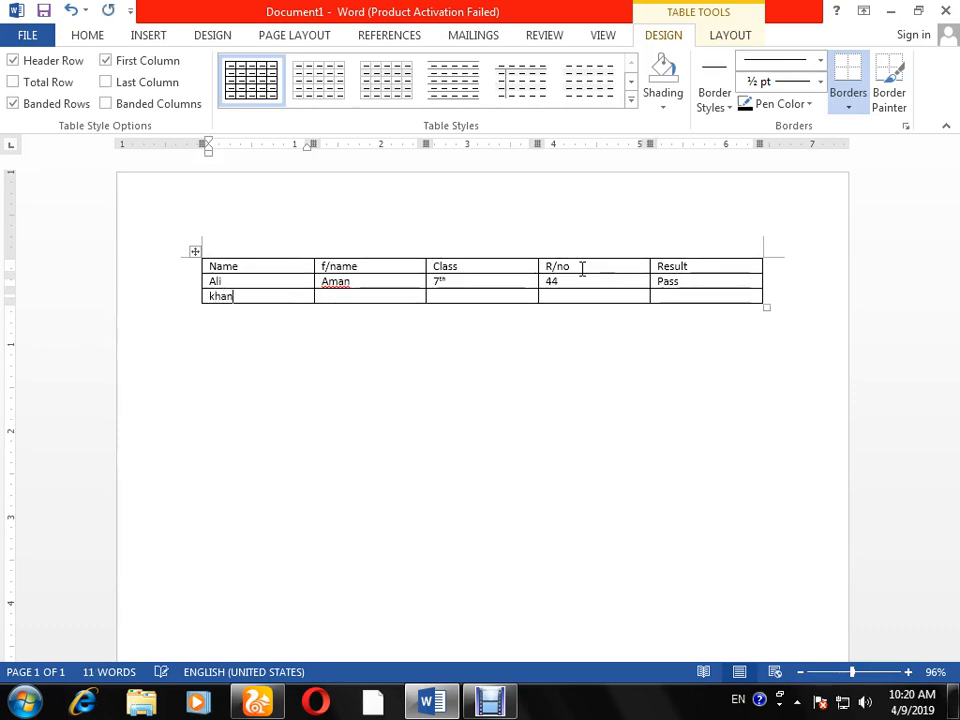
key("Tab")
type("zaman")
key("Tab")
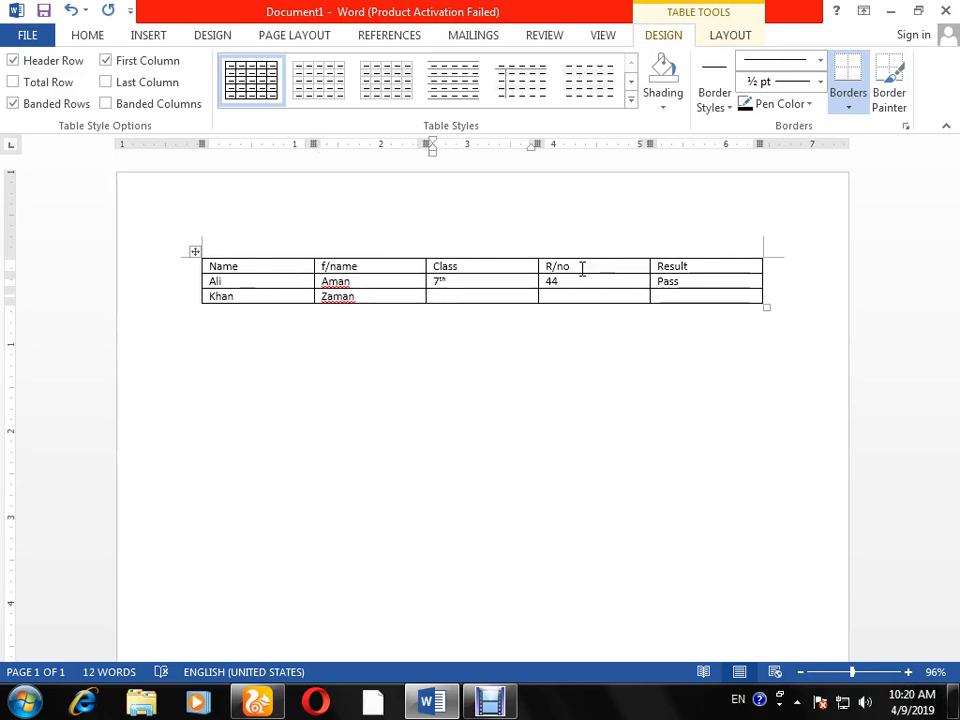
type("5th")
key("Tab")
type("33")
key("Tab")
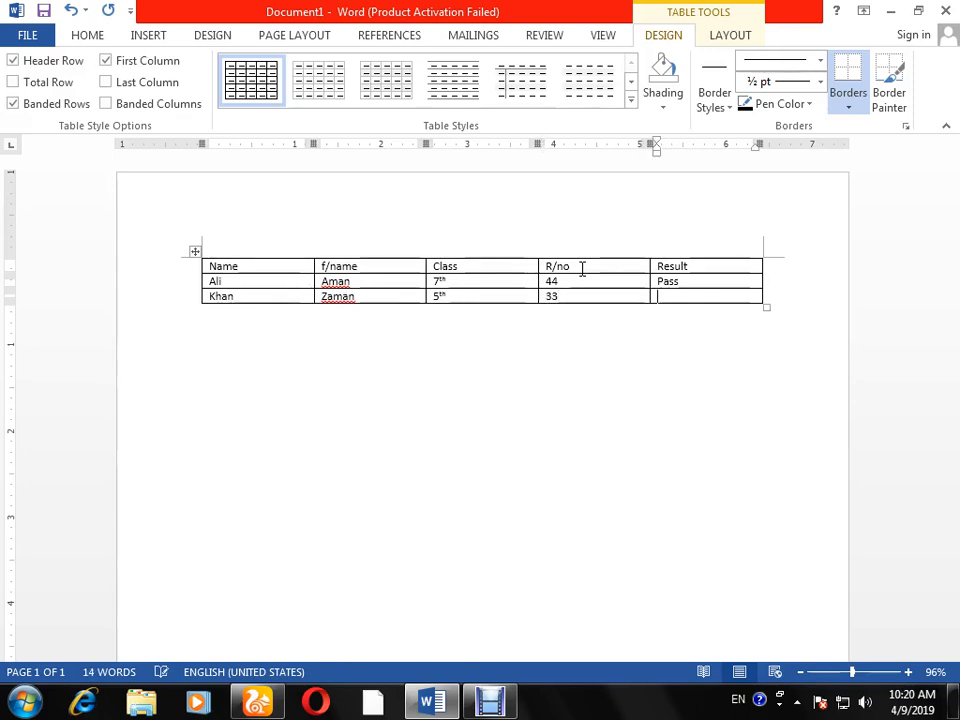
type("fail")
- Add a fourth row with another student's name and f/name, class 3rd, R/no 66 and result pass
key("Tab")
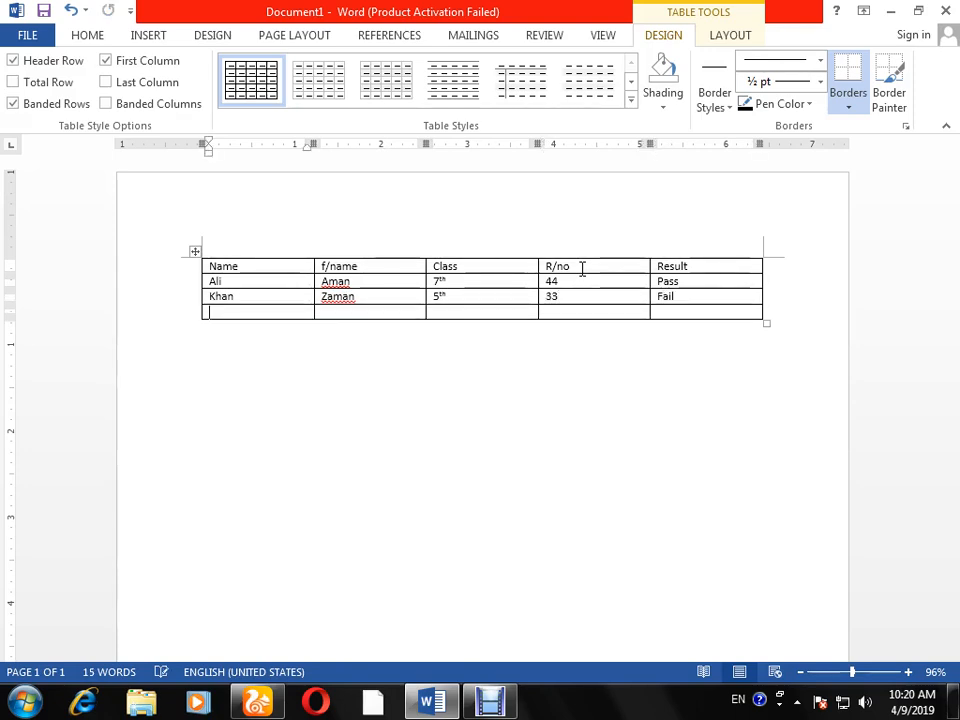
type("Asim")
key("Tab")
type("a")
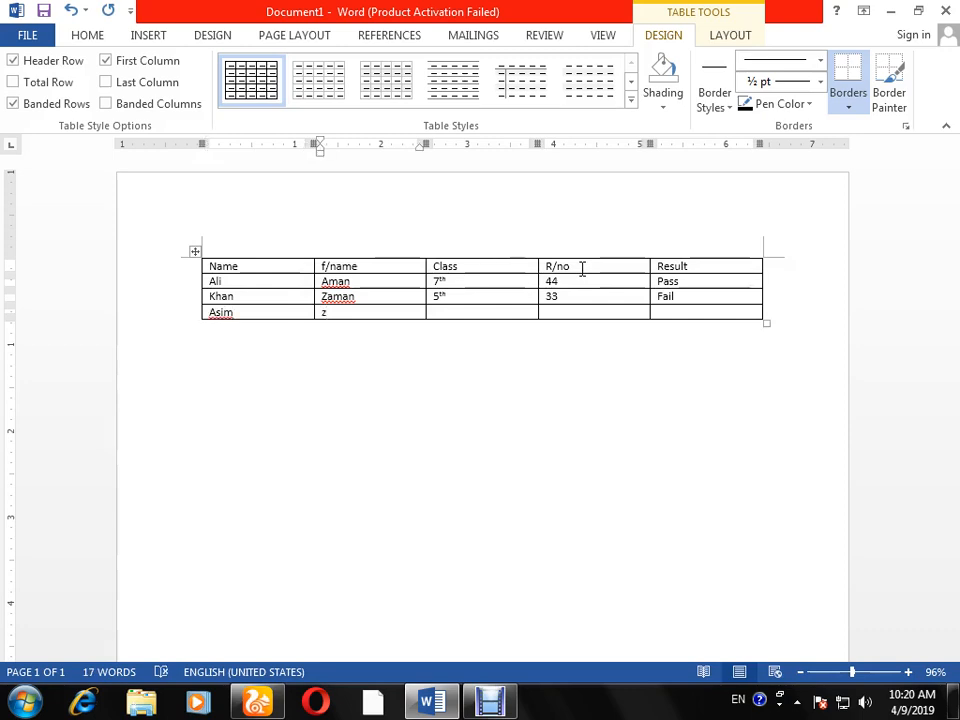
key("BackSpace")
type("jalal")
key("Tab")
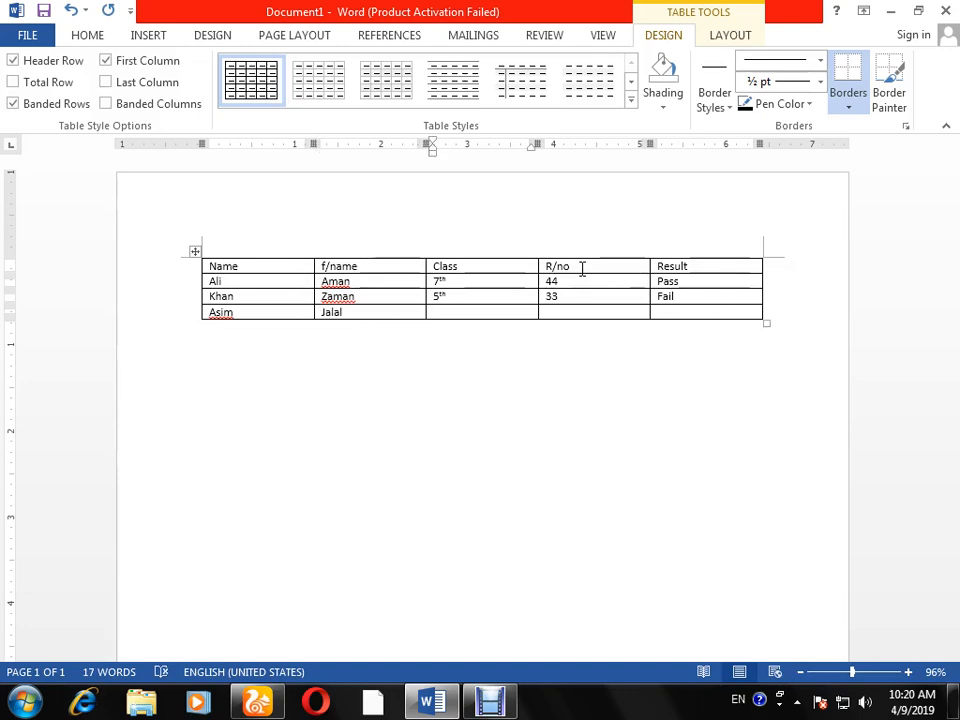
type("3rd")
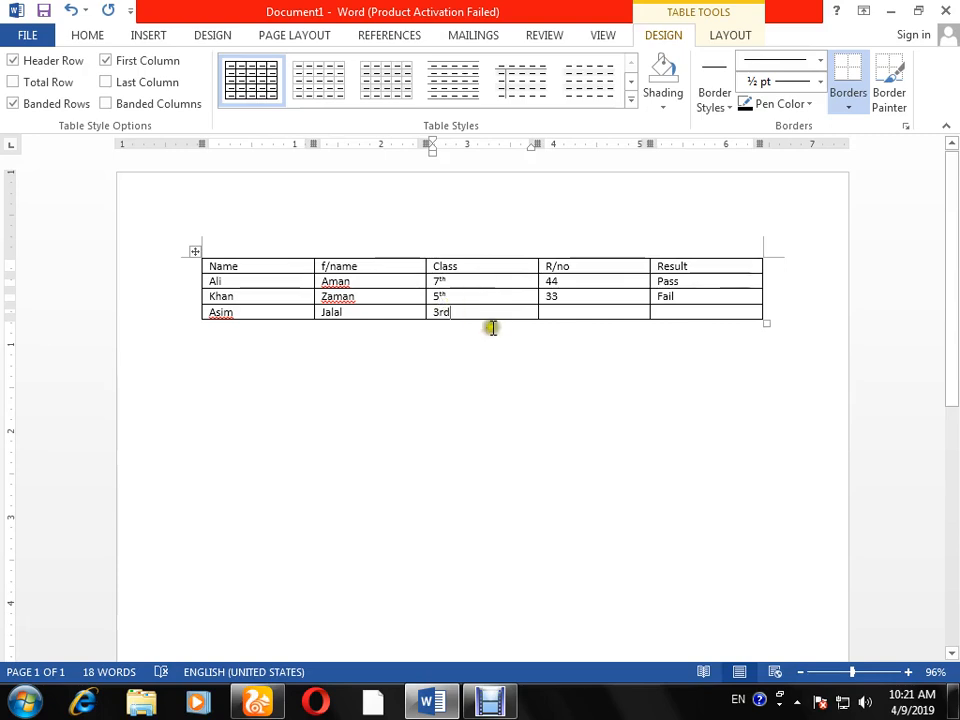
key("Tab")
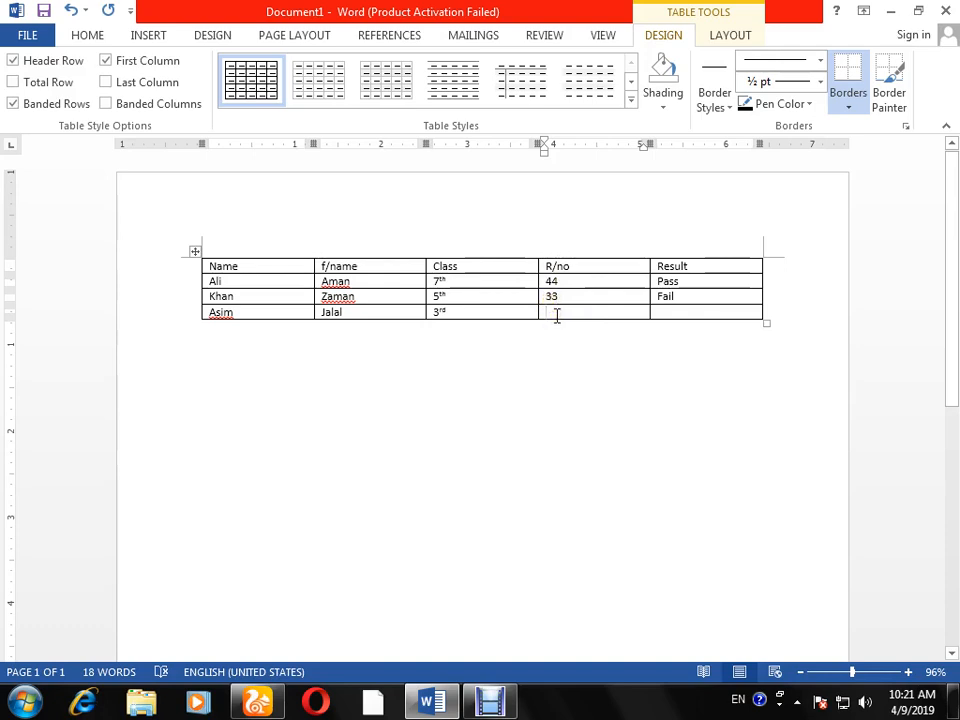
type("66")
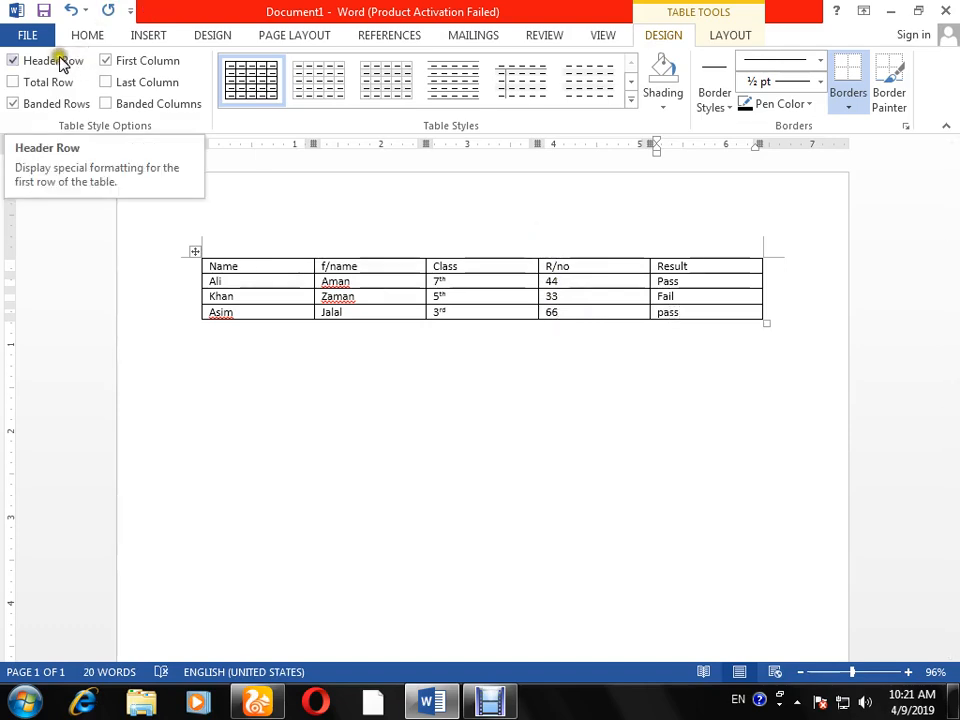
- Save the table document to the Desktop as dmc result in Word Document format and close it
left_click(27, 37)
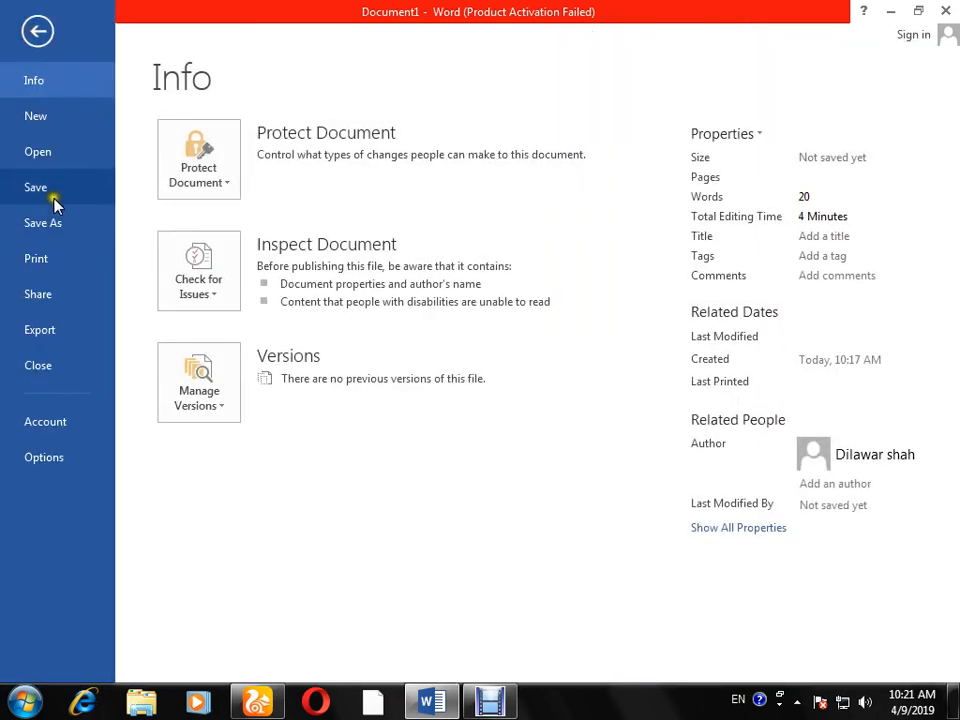
left_click(57, 199)
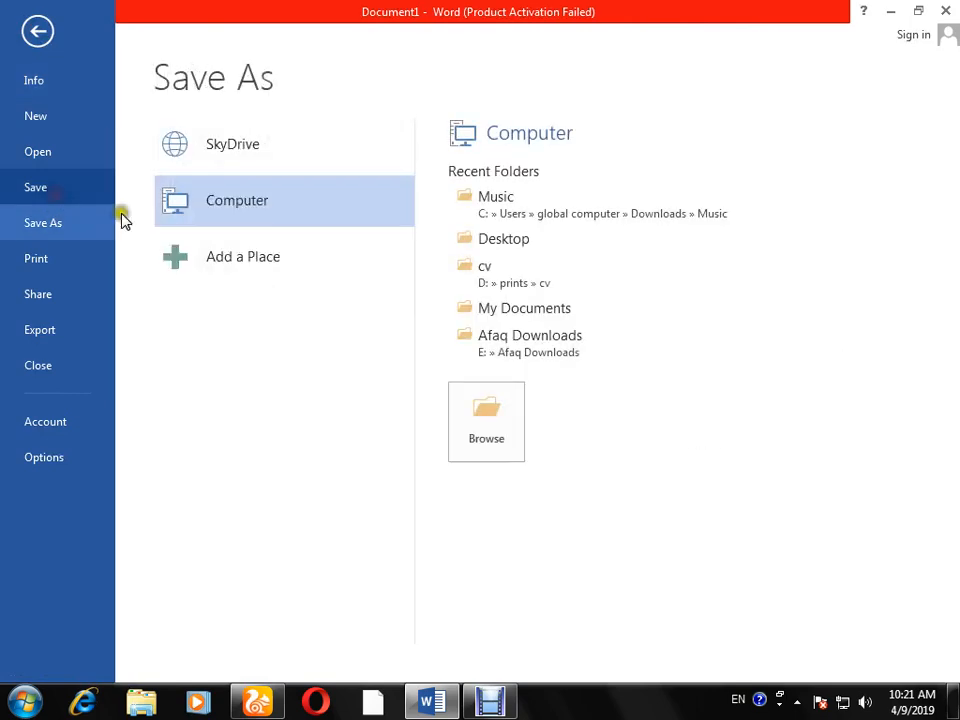
left_click(255, 204)
left_click(487, 433)
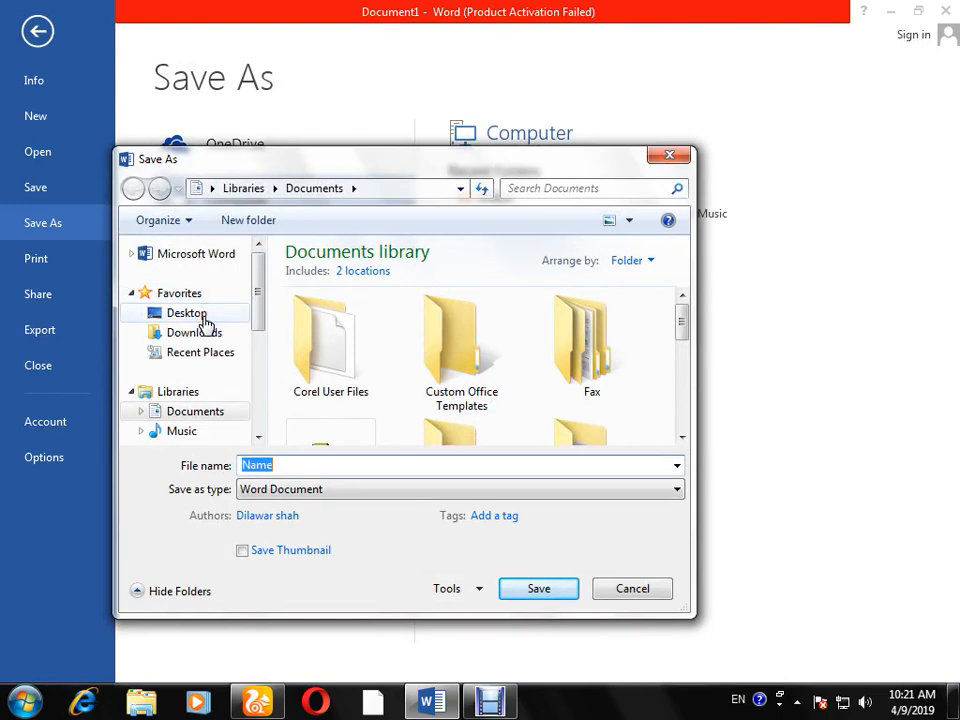
left_click(203, 320)
left_click(287, 463)
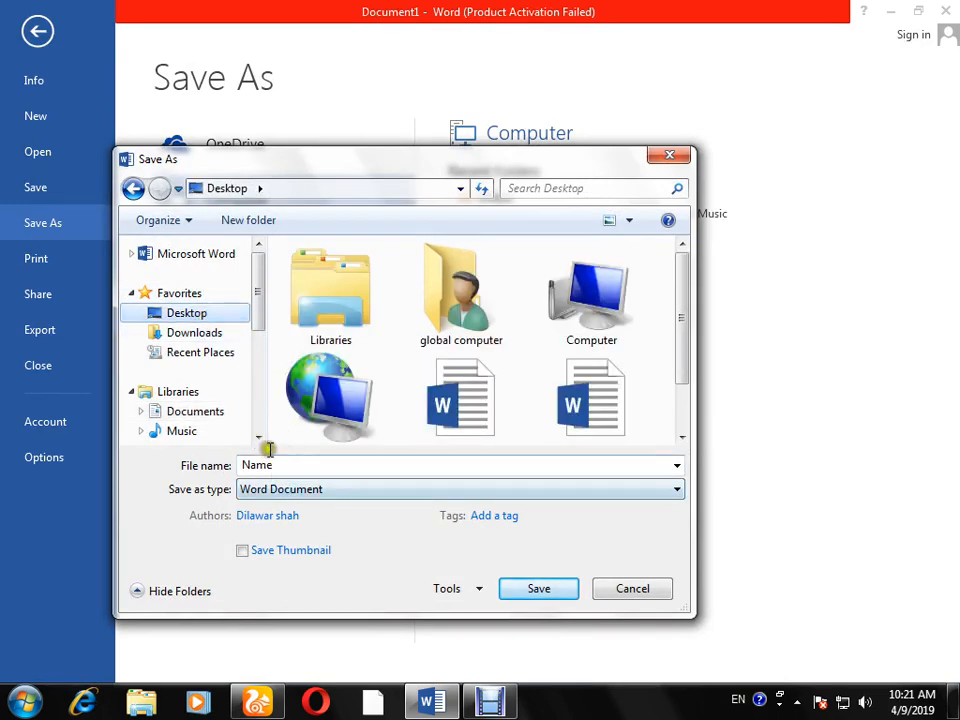
double_click(283, 464)
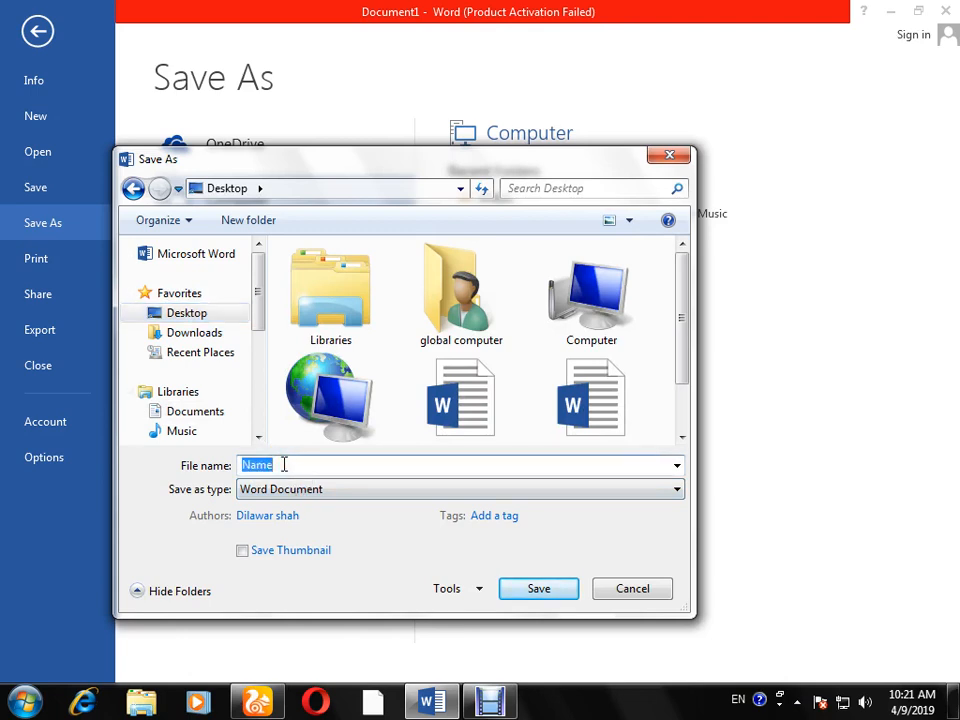
type("dmc result")
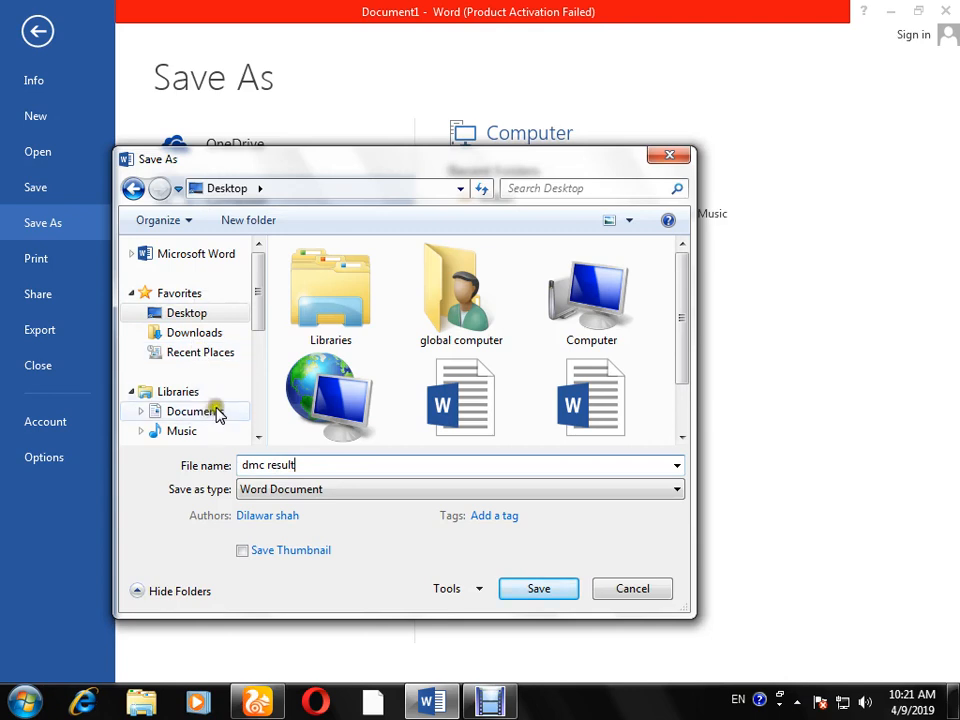
left_click(338, 490)
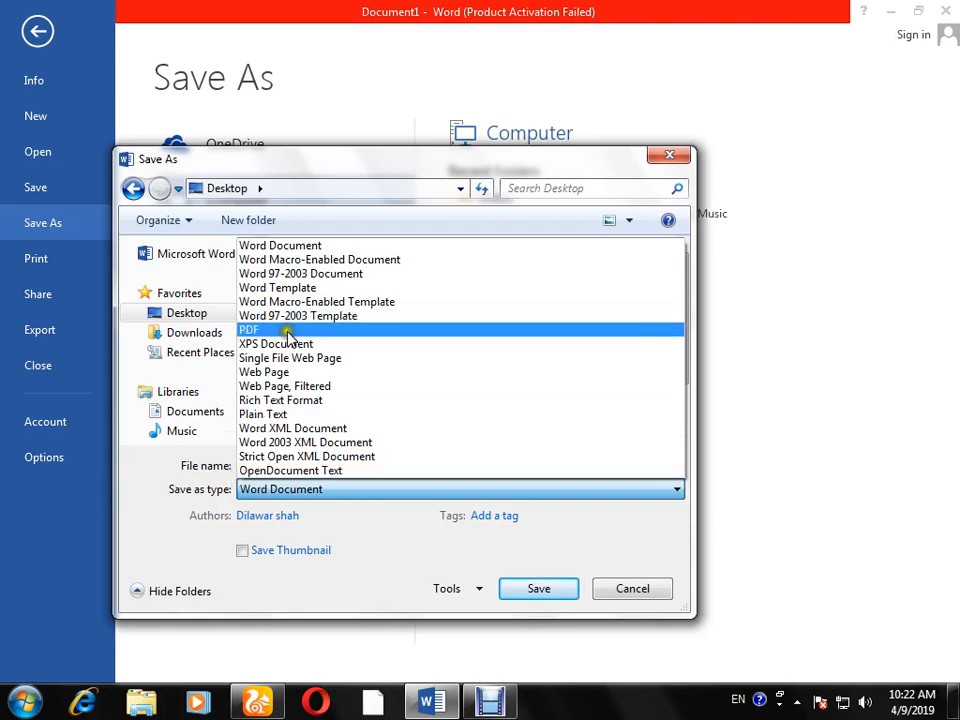
left_click(305, 246)
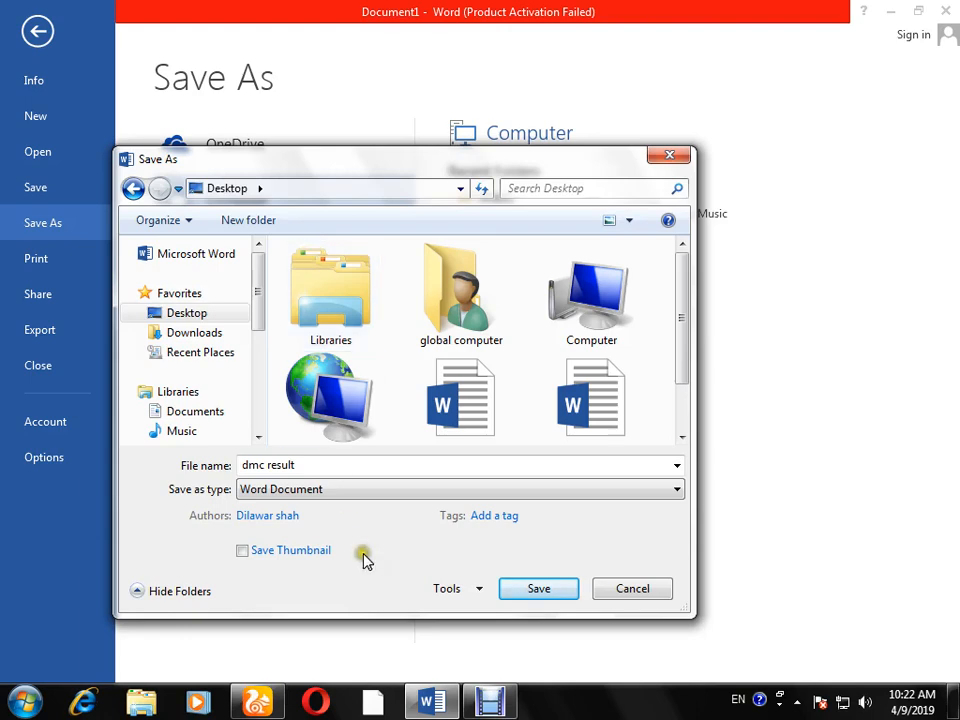
left_click(560, 594)
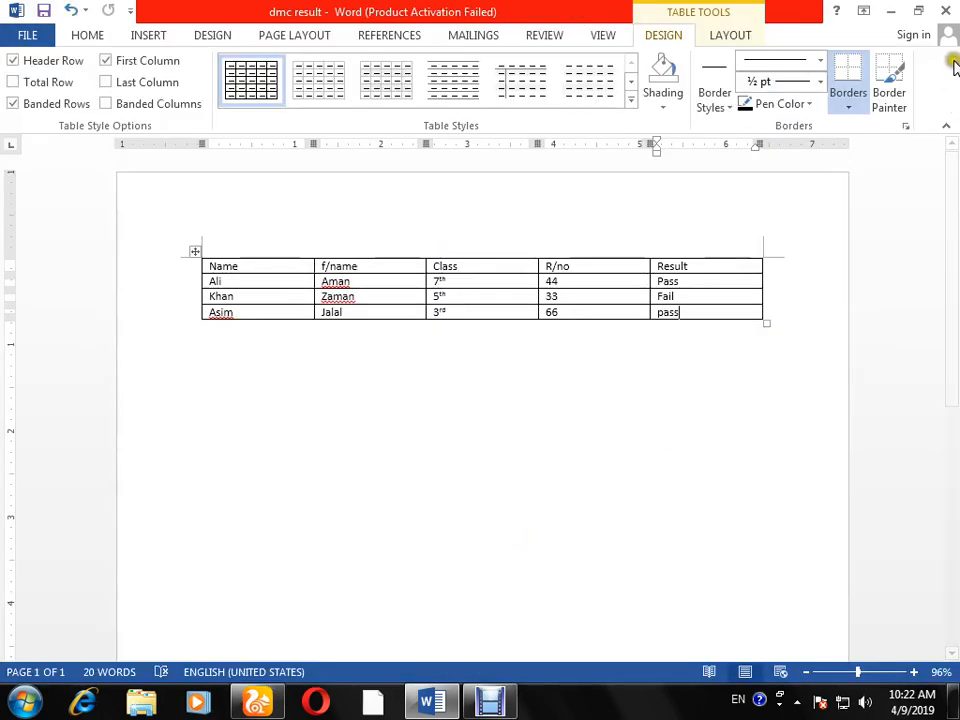
left_click(945, 11)
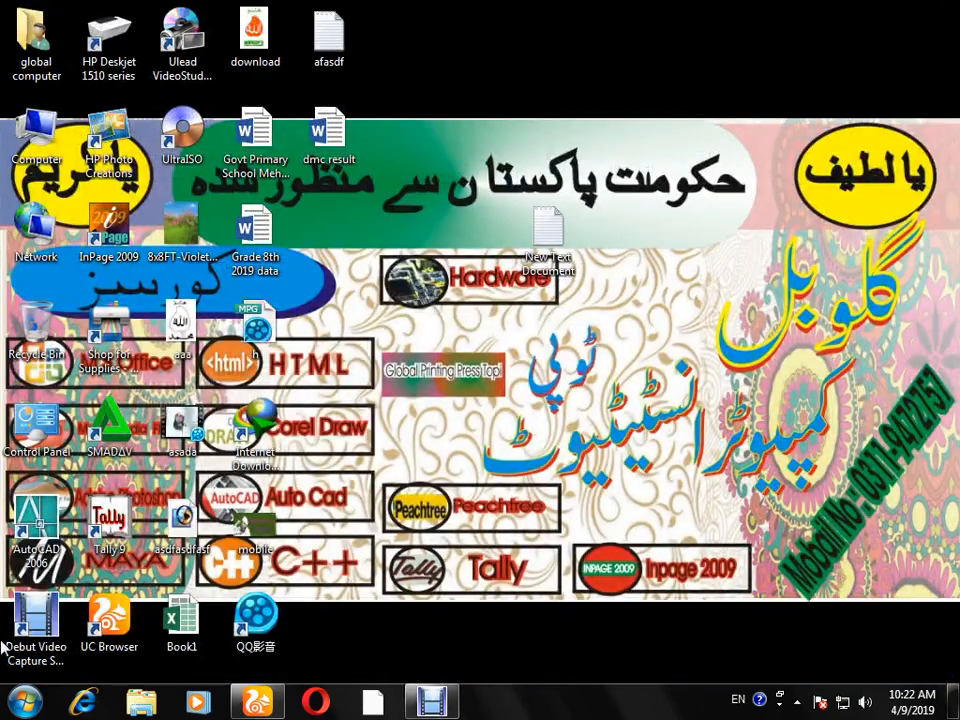
left_click(25, 702)
left_click(122, 306)
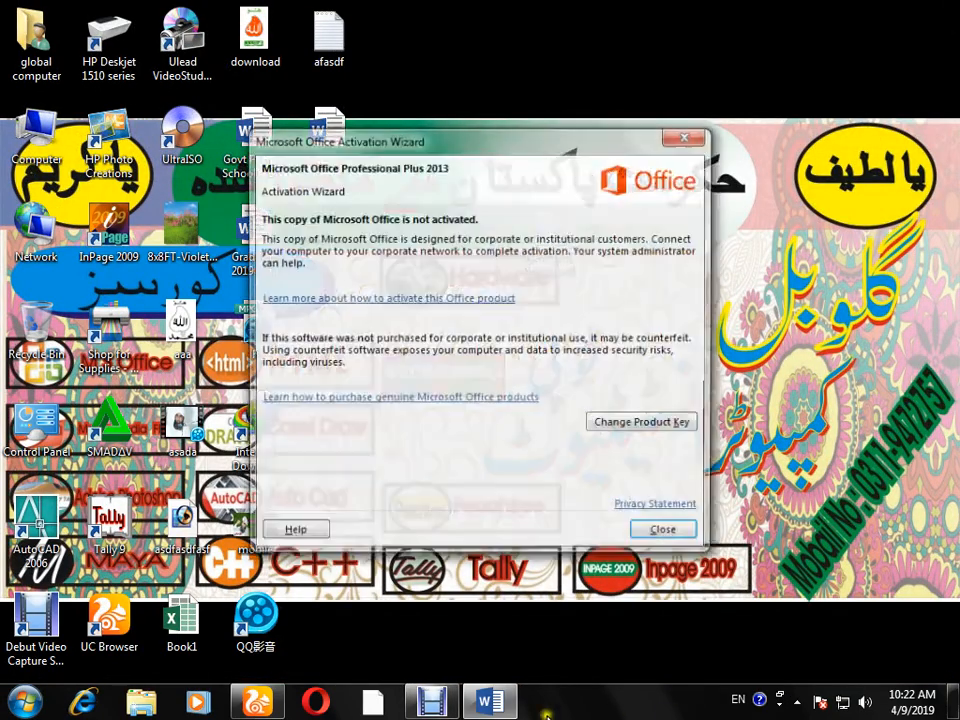
left_click(661, 529)
mouse_move(503, 708)
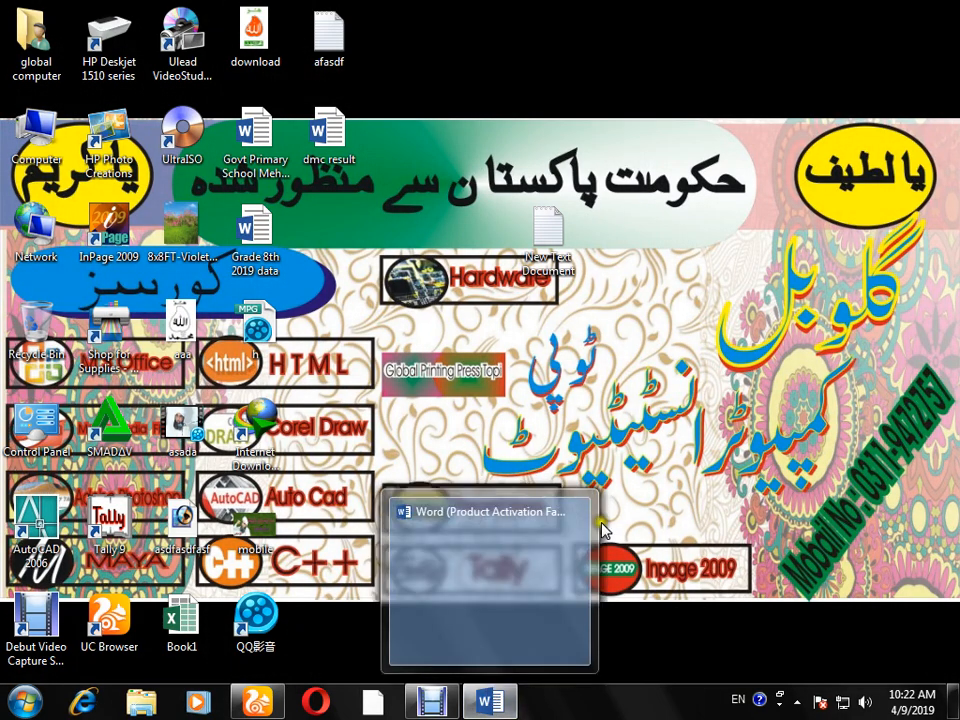
left_click(576, 516)
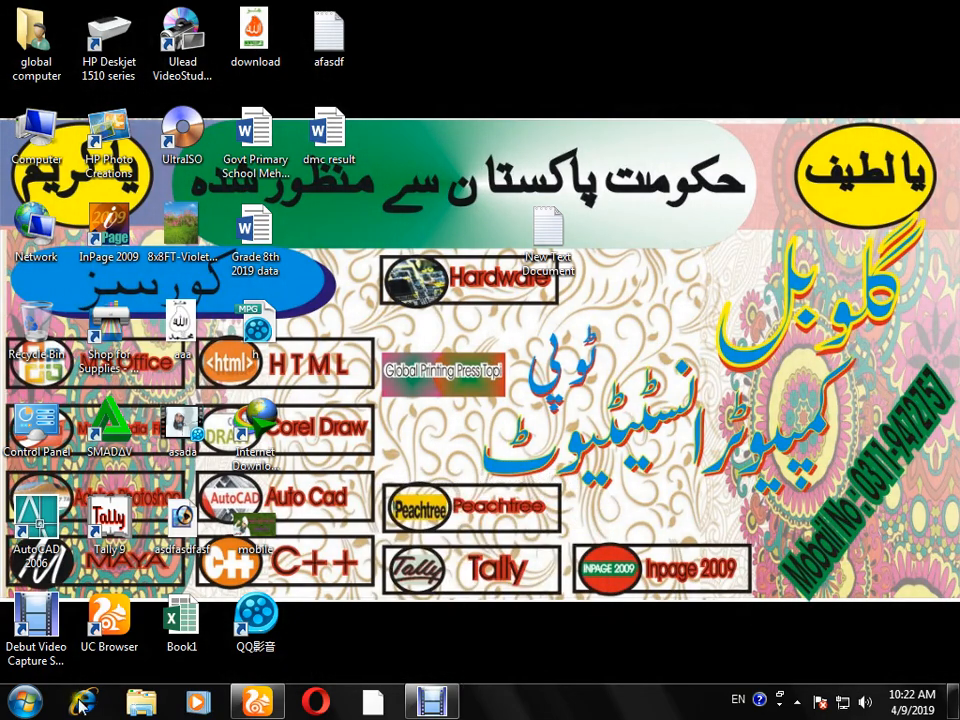
- Start Word again, dismiss the activation wizard and create a blank document
left_click(22, 698)
left_click(47, 300)
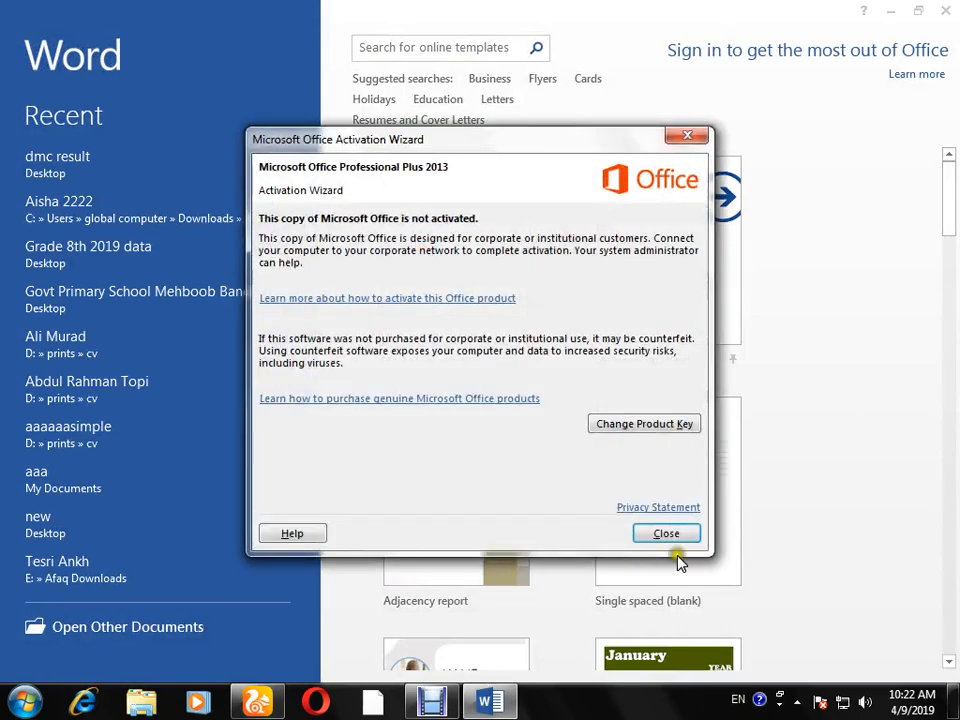
left_click(667, 534)
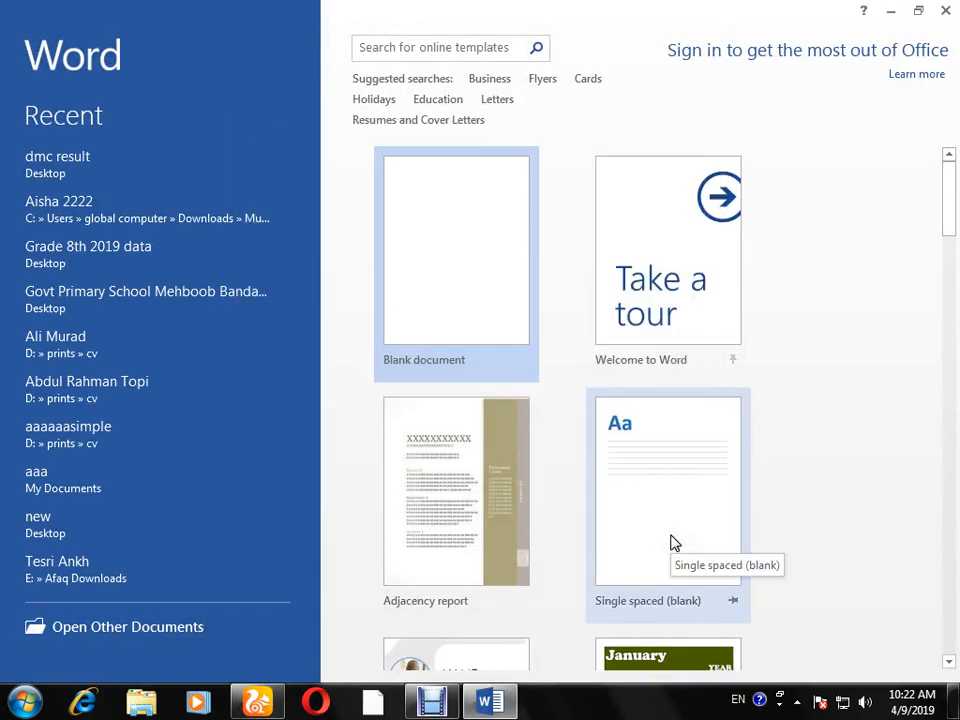
left_click(406, 233)
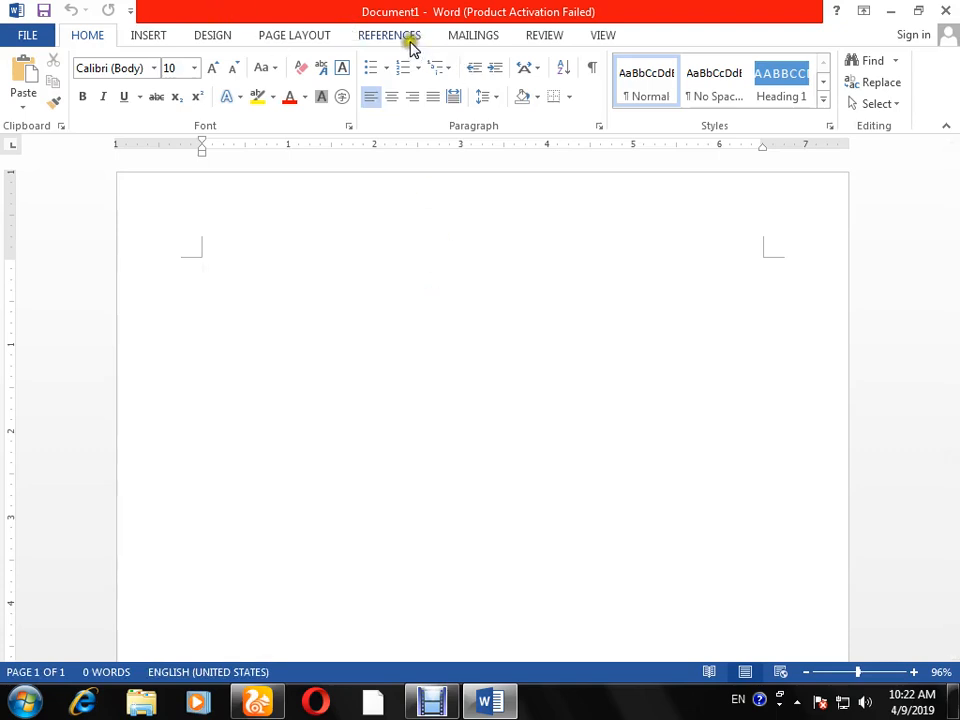
- Insert a WordArt object in the blue reflected style from the gallery's second row
left_click(155, 36)
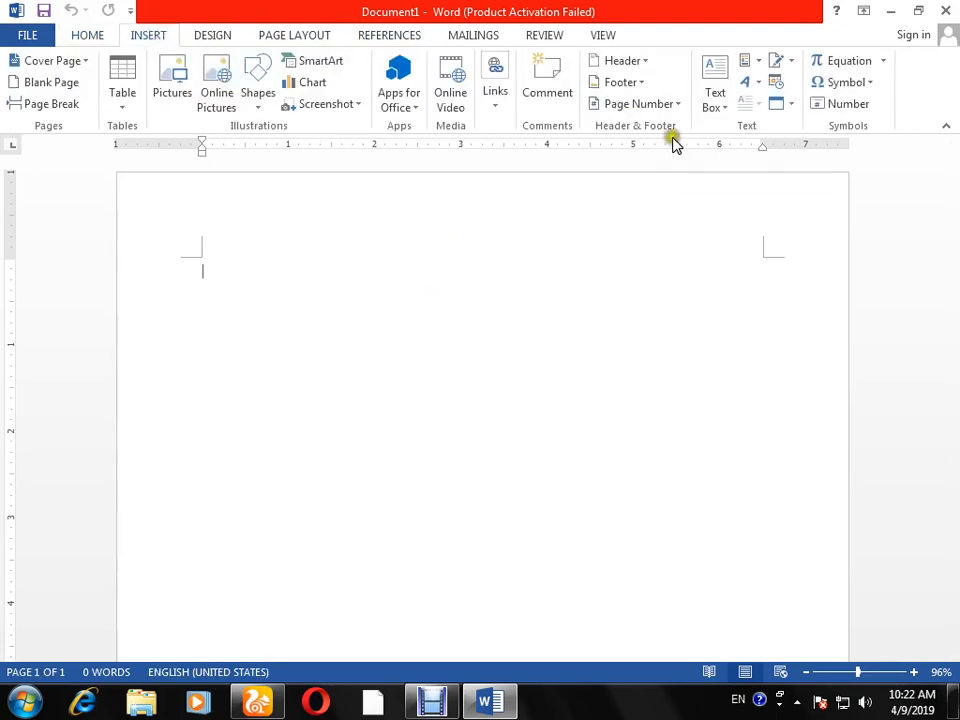
left_click(718, 104)
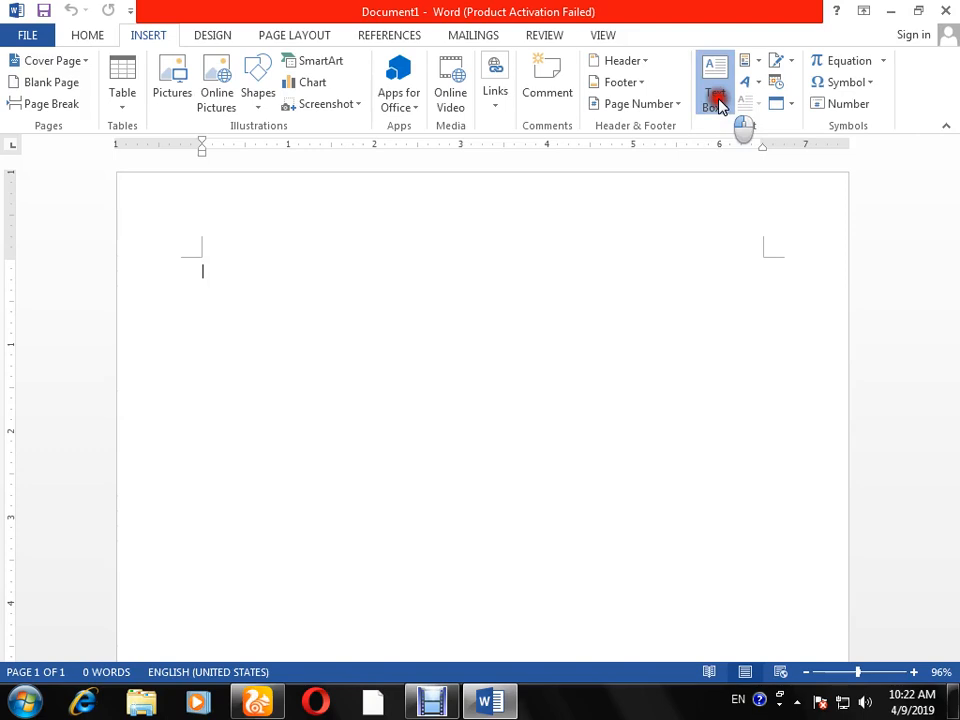
left_click(718, 104)
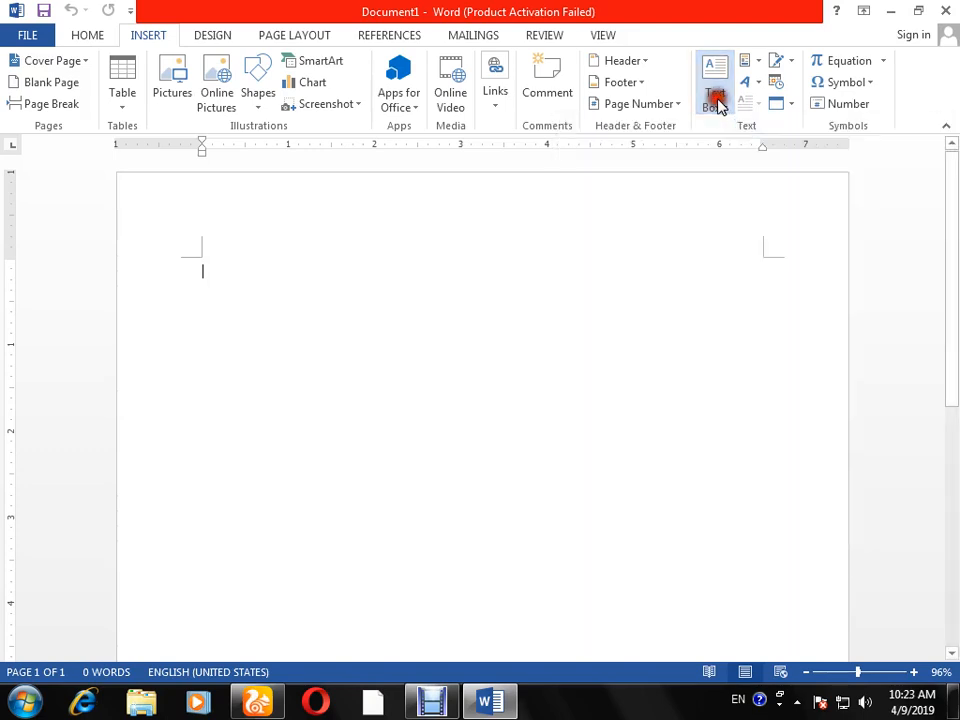
left_click(786, 104)
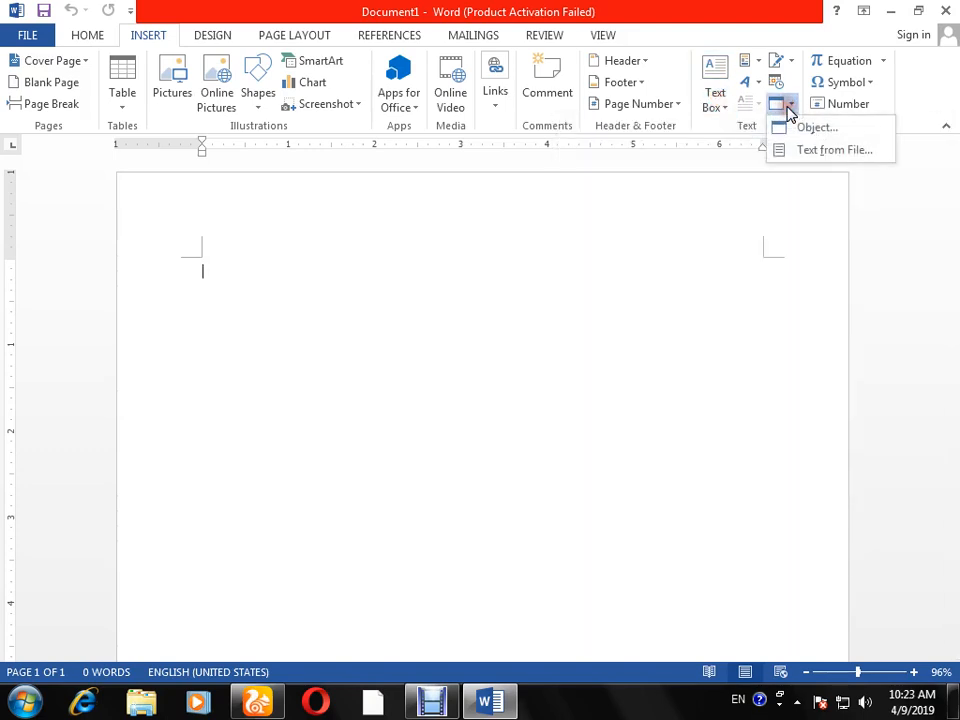
left_click(748, 84)
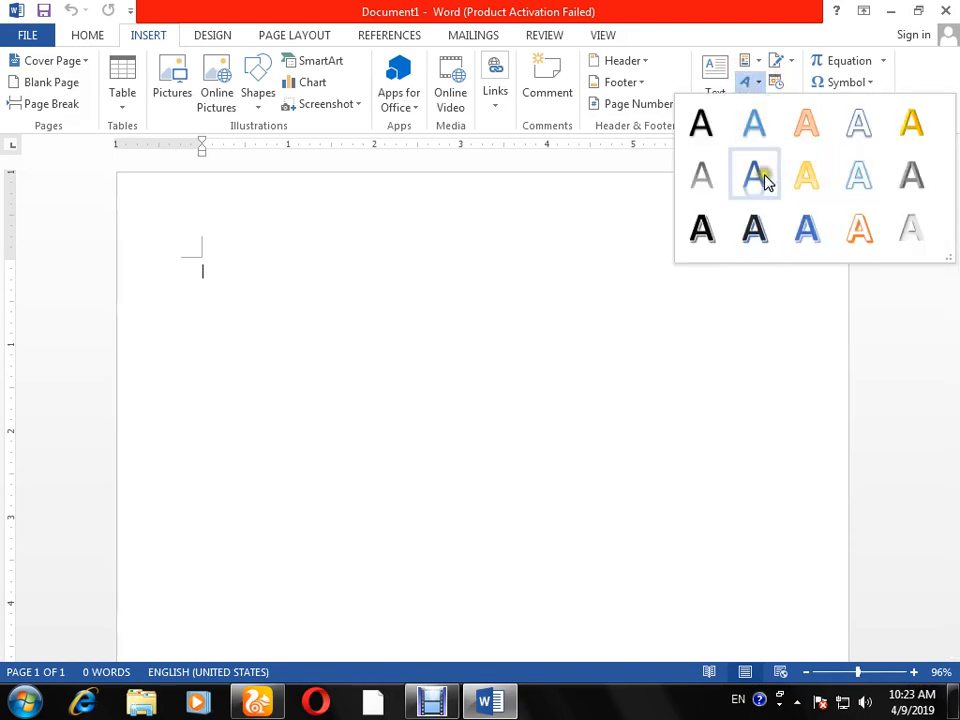
left_click(763, 181)
- Replace the WordArt placeholder text with the heading Global school
left_click(367, 300)
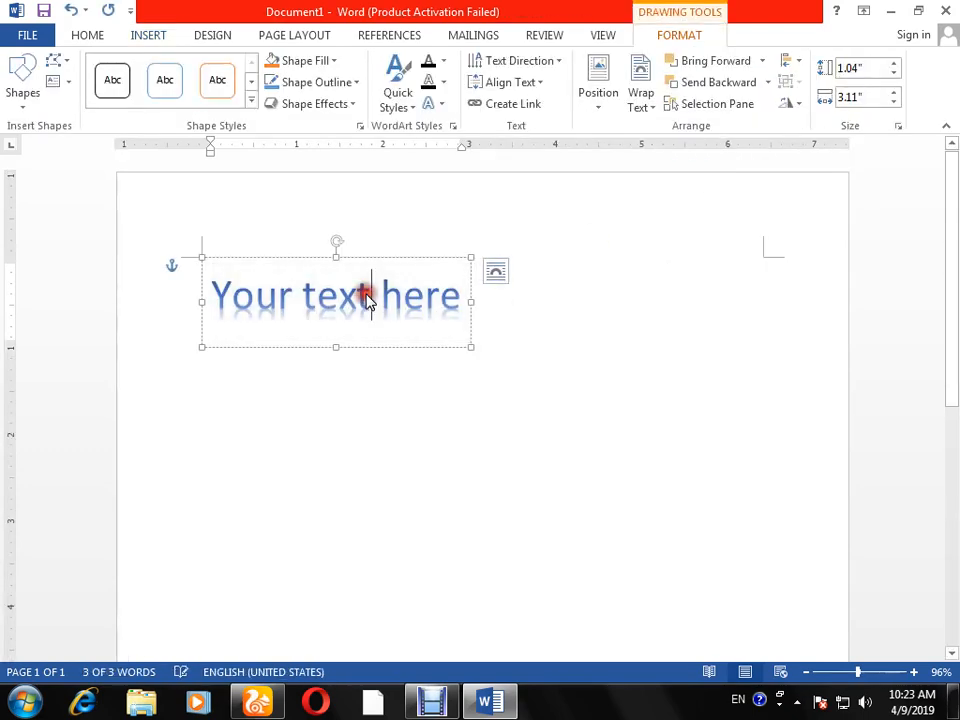
left_click(443, 300)
left_click_drag(443, 300, 140, 242)
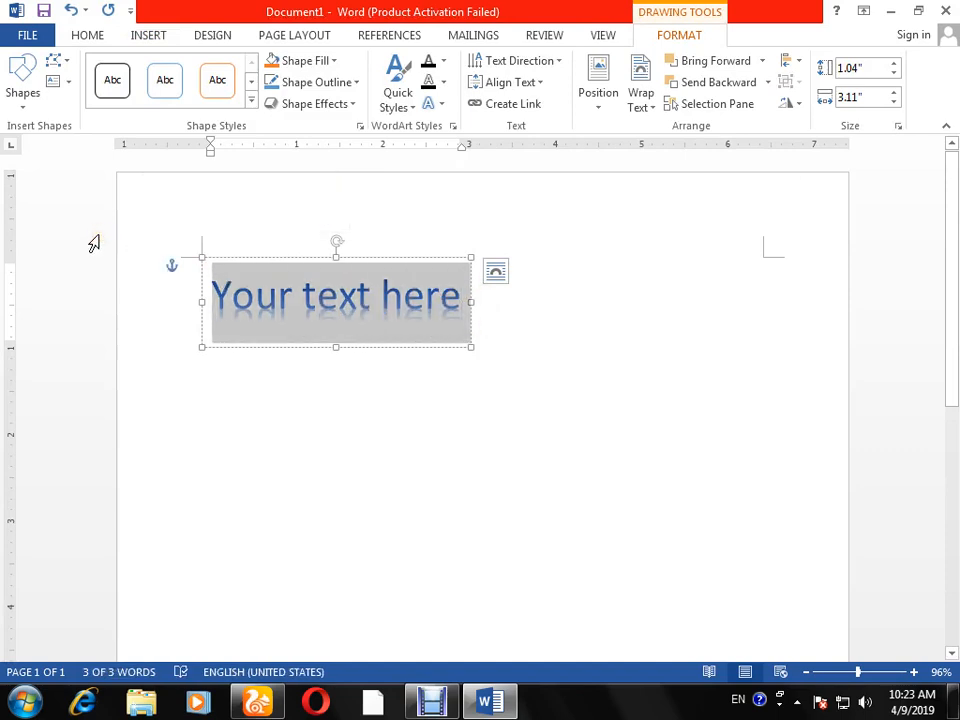
type("G")
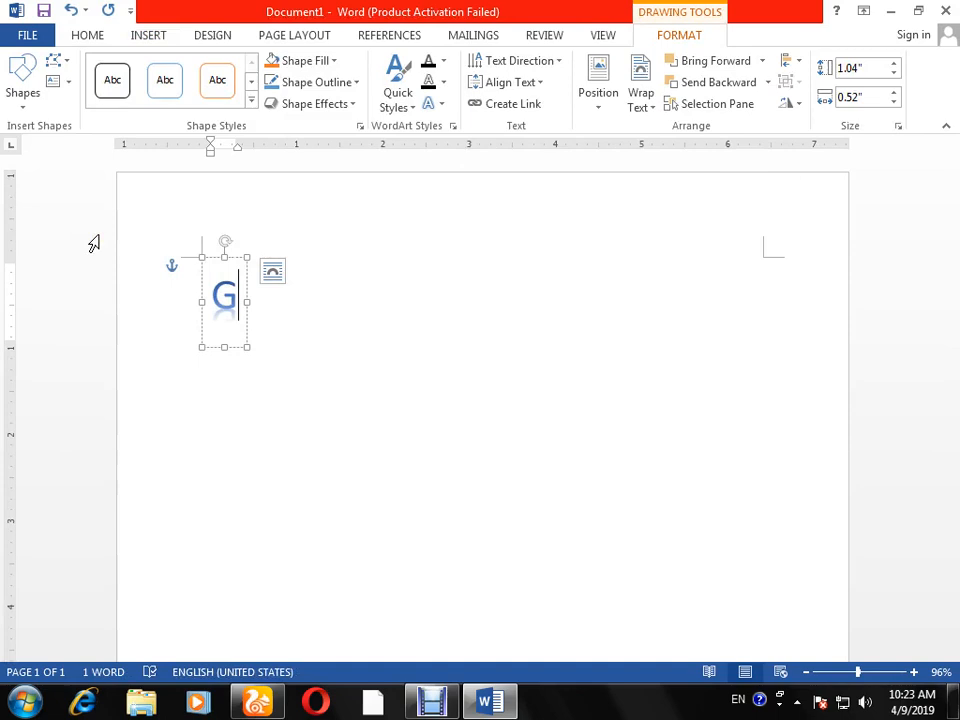
type("lobal")
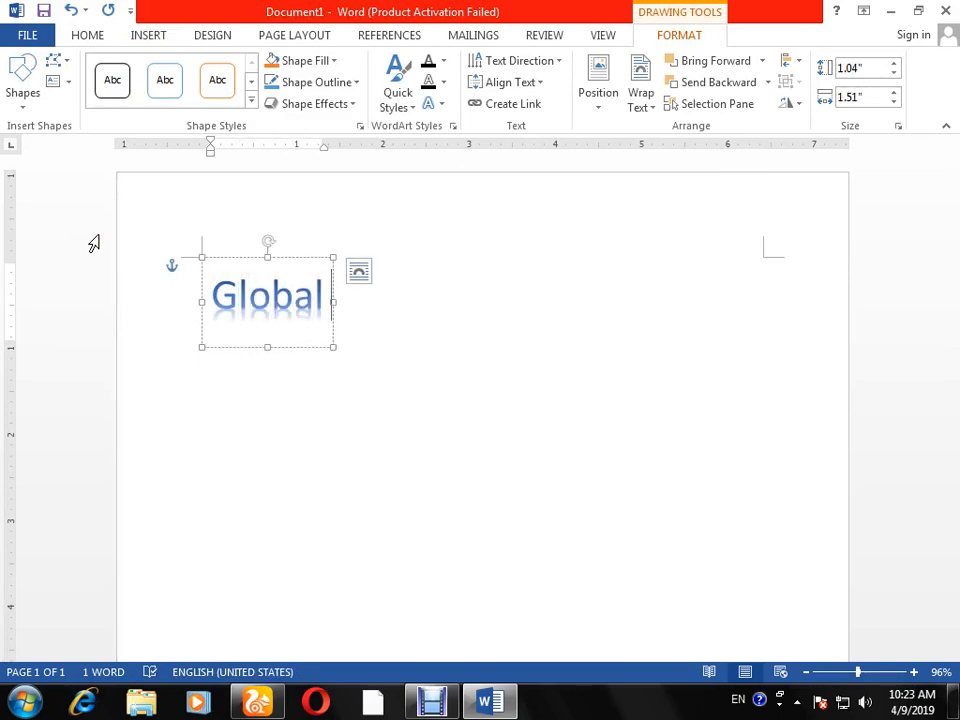
type(" p")
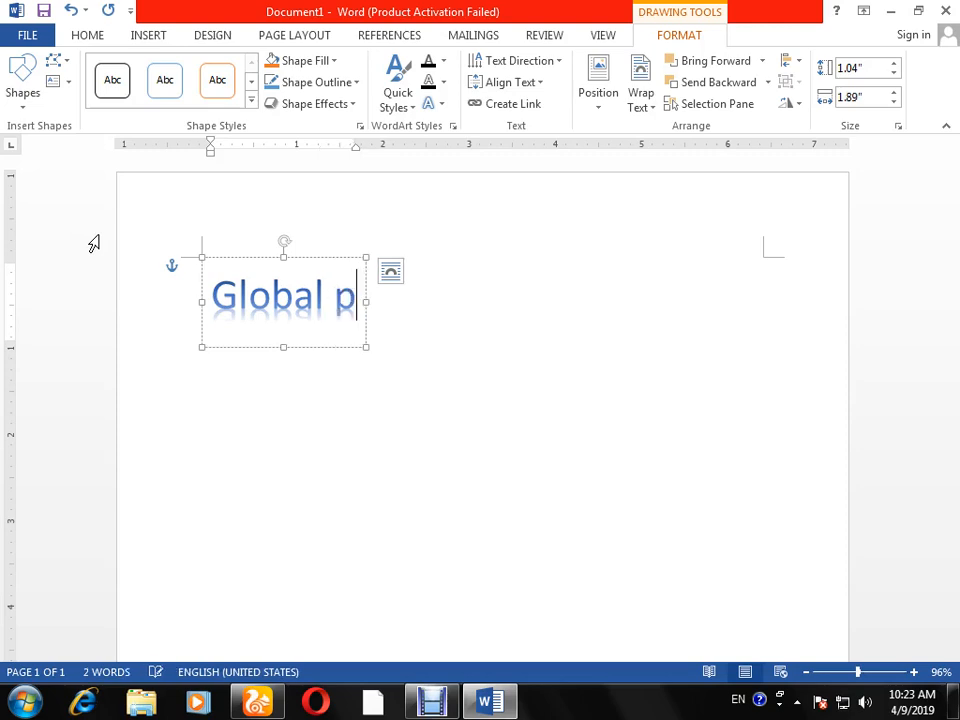
key("BackSpace")
key("BackSpace")
type("s")
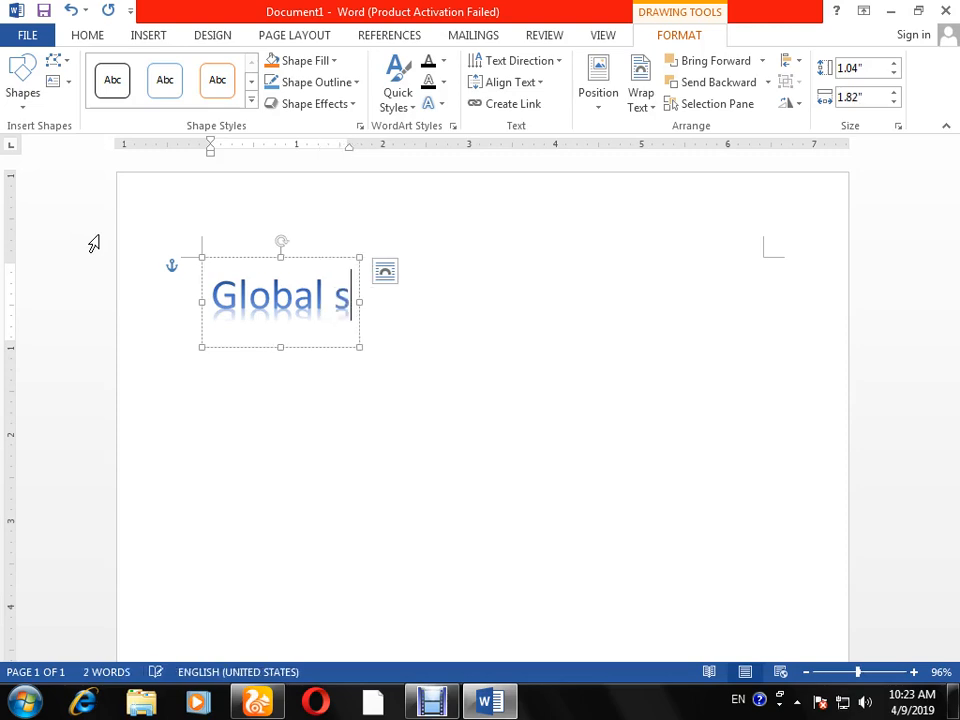
type("chool")
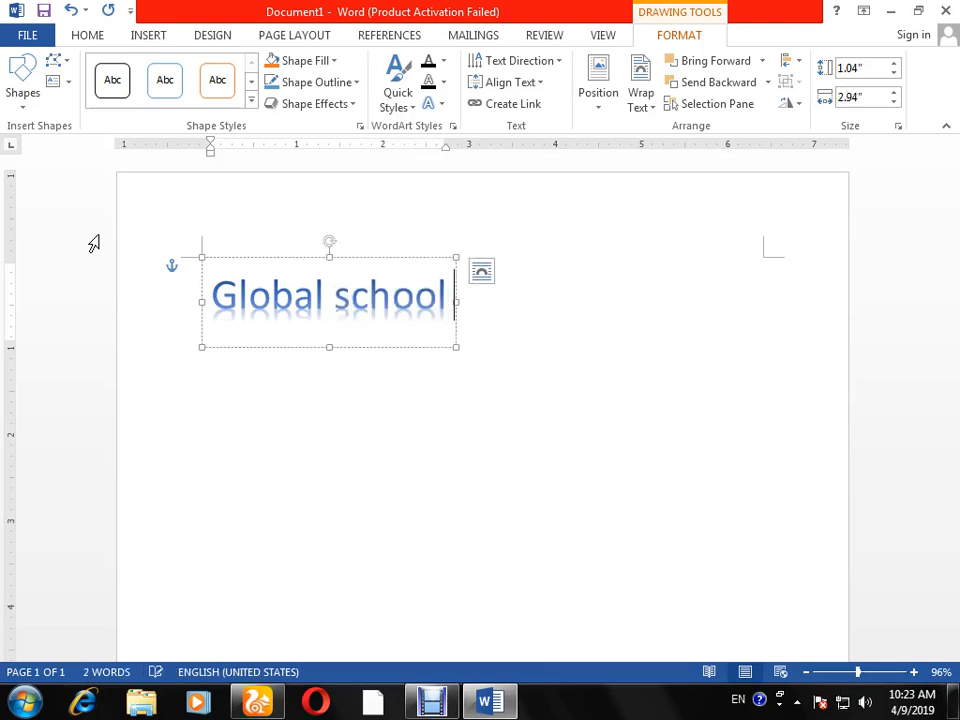
type(" cen")
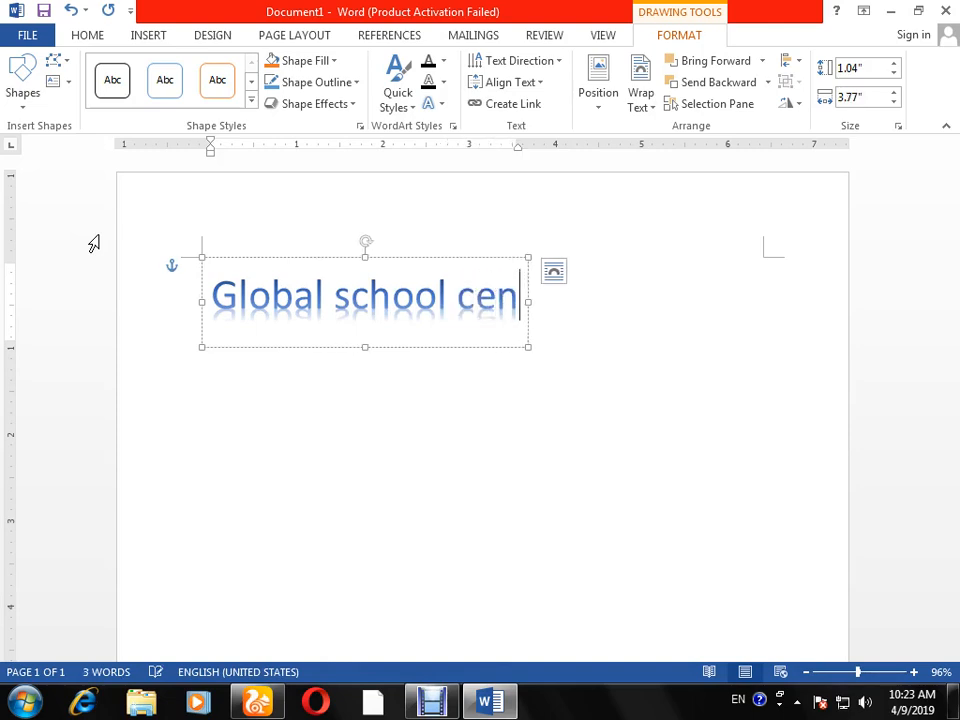
type("ter")
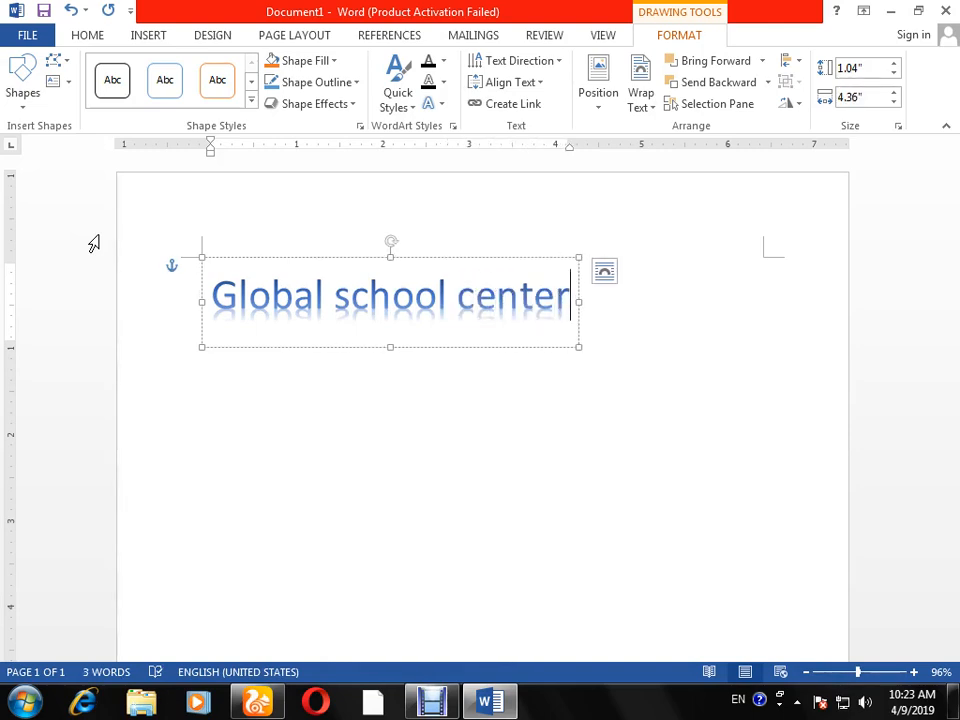
key("BackSpace")
key("BackSpace")
key("BackSpace")
key("BackSpace")
key("BackSpace")
key("BackSpace")
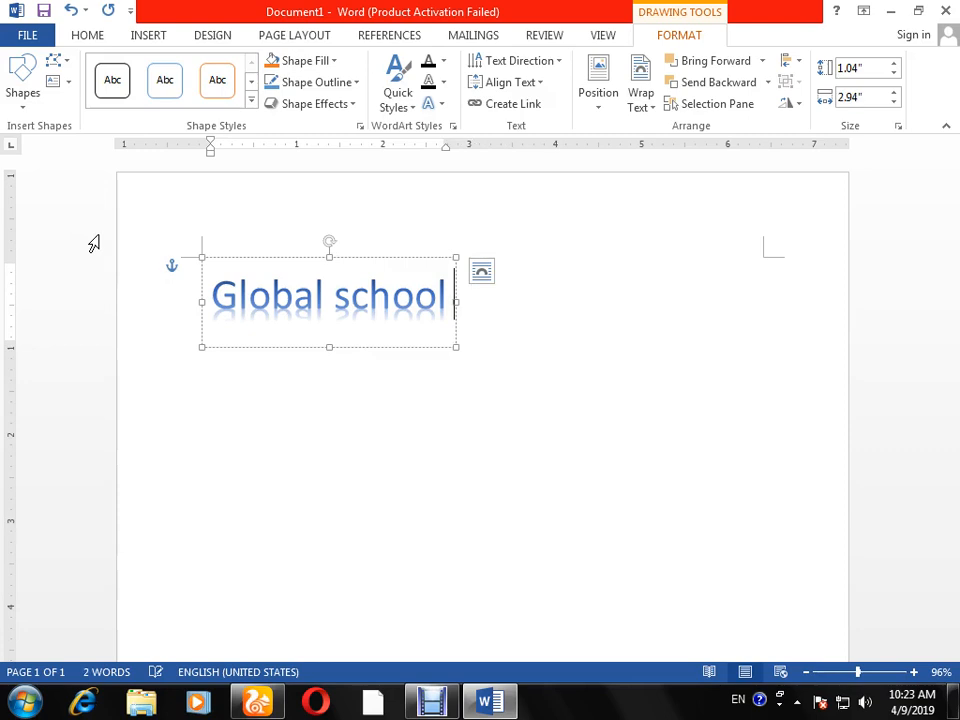
type("a")
key("BackSpace")
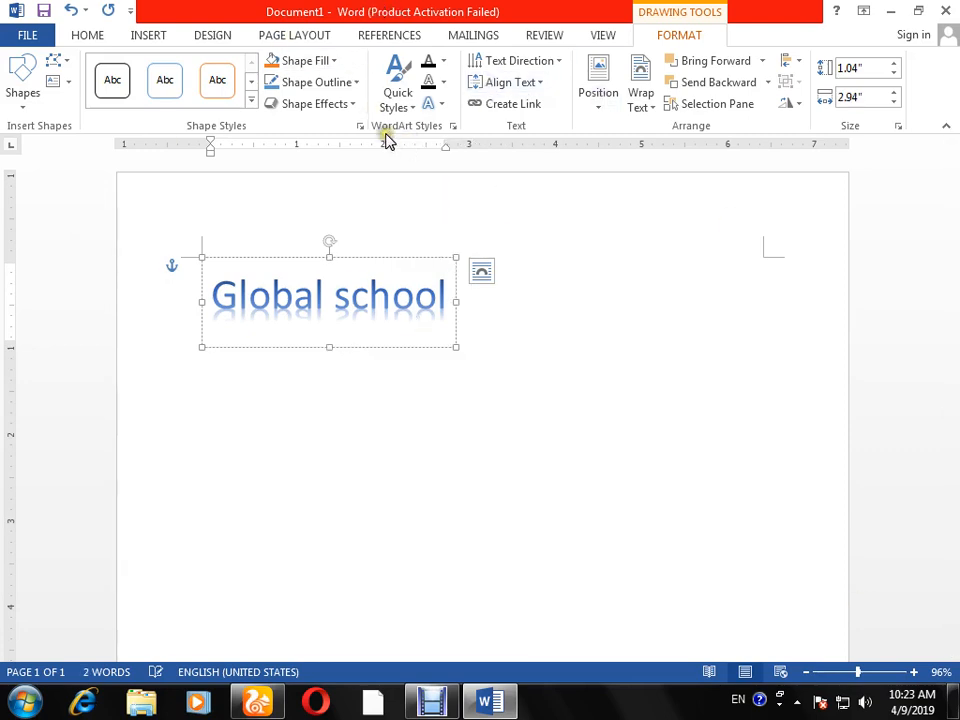
- Widen the WordArt heading box across the page between the margins, to about 6.5 inches
left_click(402, 100)
left_click(402, 100)
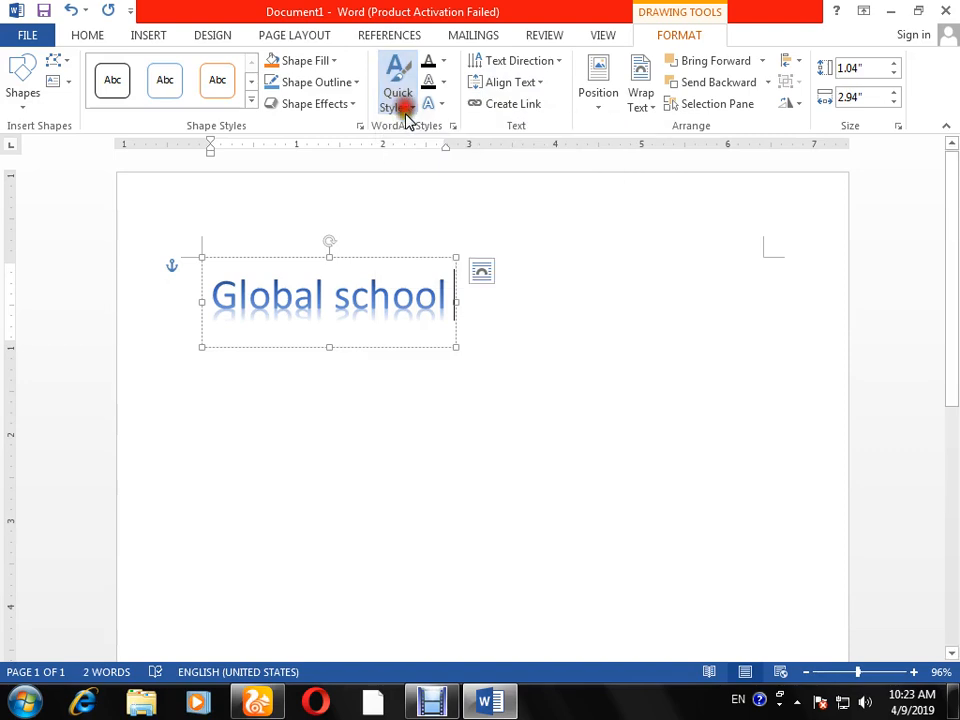
left_click(455, 302)
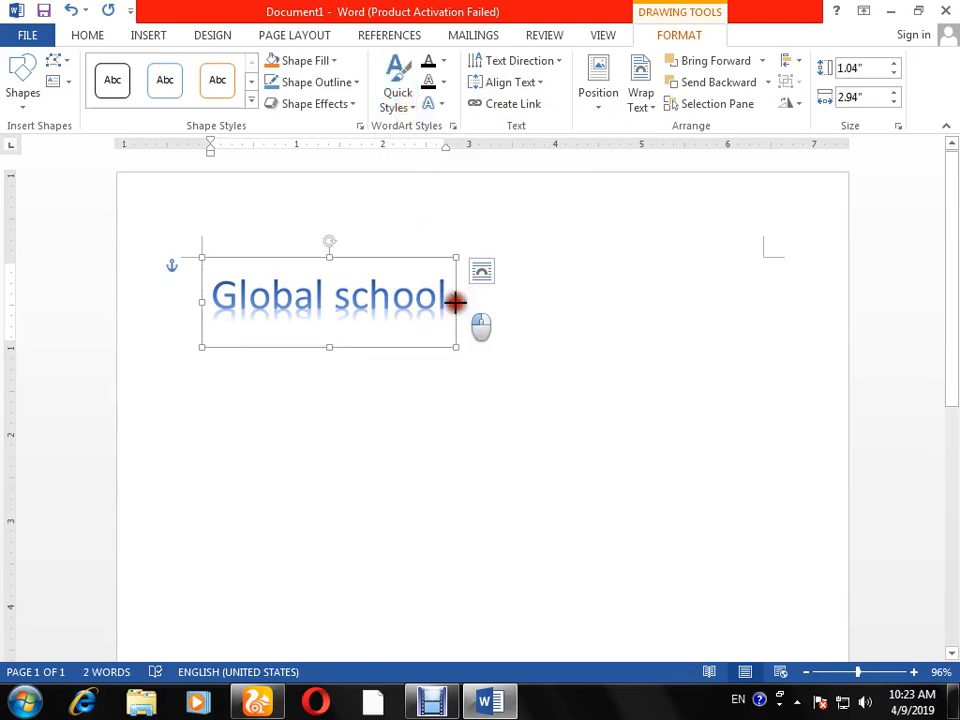
left_click_drag(455, 302, 761, 326)
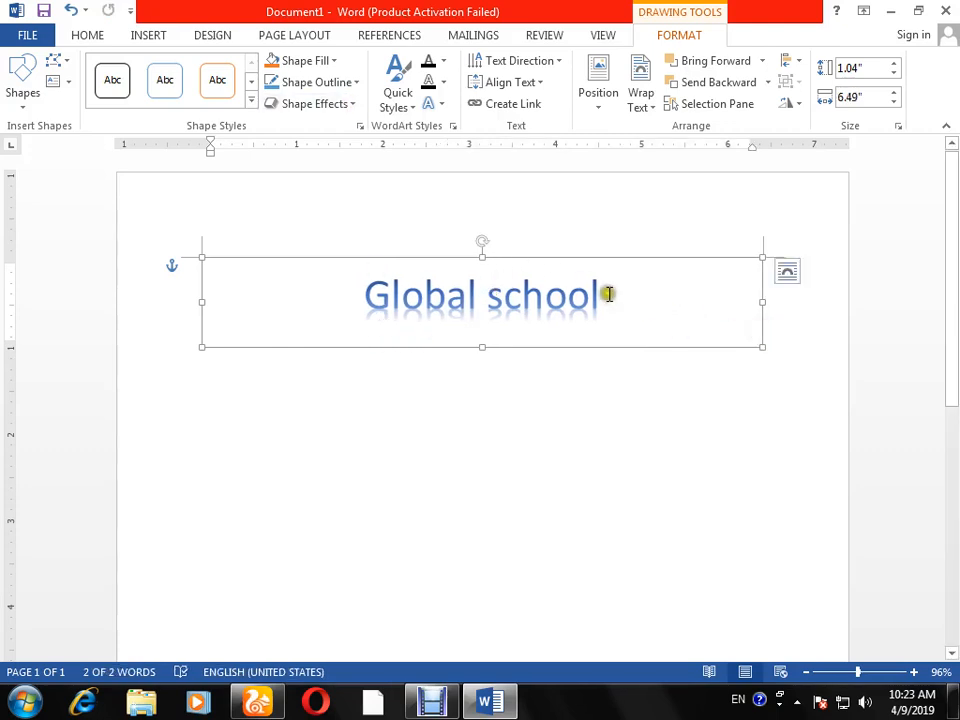
- Fill the background of the Global school heading box with the standard red colour
left_click_drag(367, 292, 628, 317)
left_click(671, 332)
left_click(272, 60)
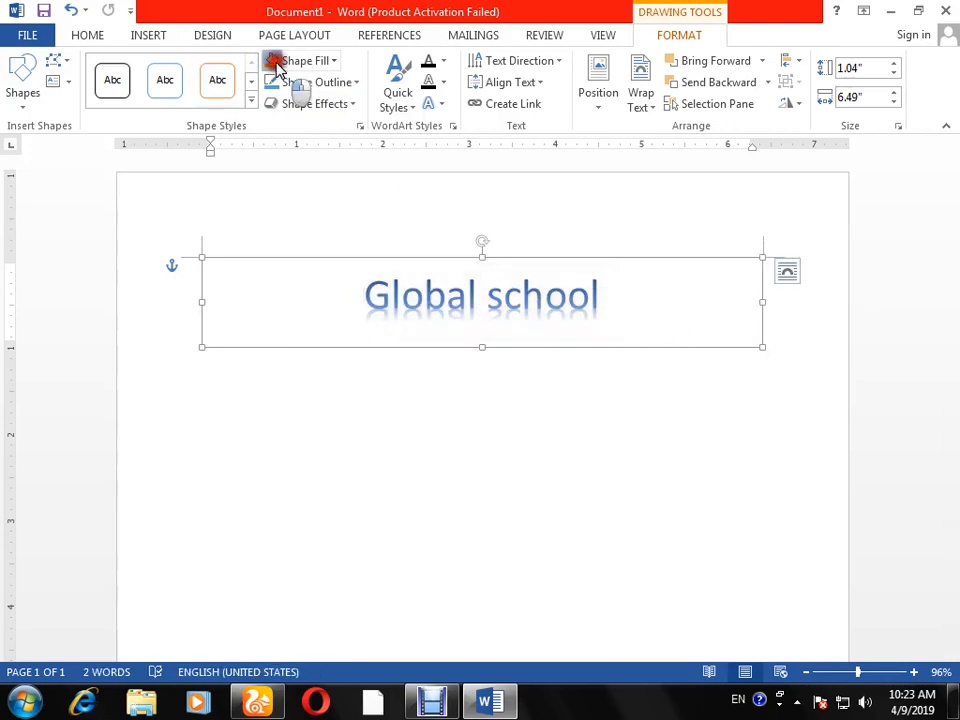
left_click(329, 60)
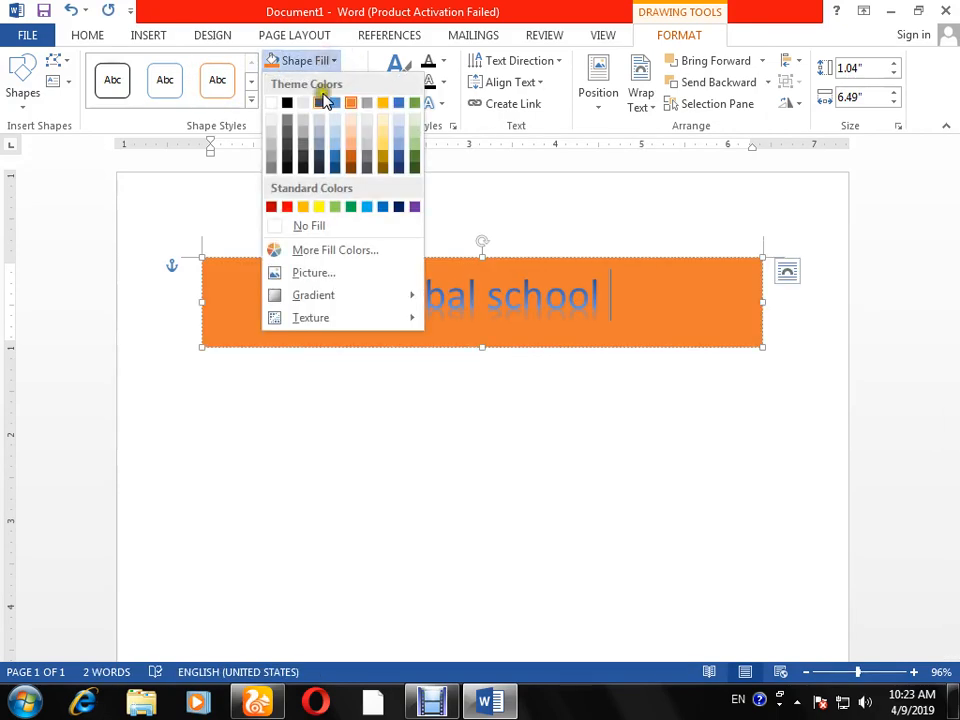
left_click(288, 212)
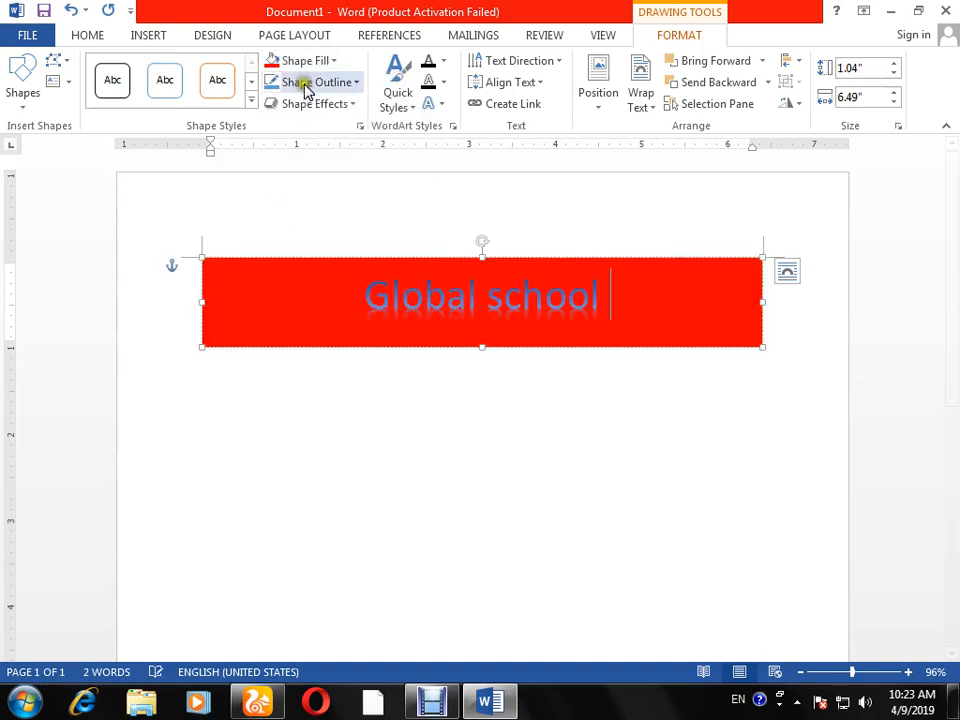